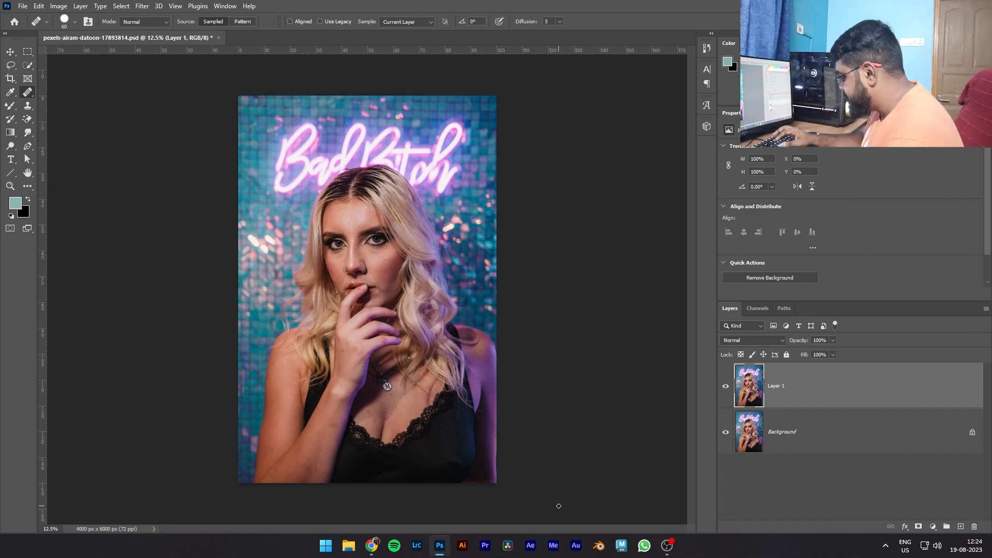
- Examine the skin texture on the woman's forehead, cheeks and nose up close
key(ctrl+plus)
key(ctrl+plus)
key(ctrl+plus)
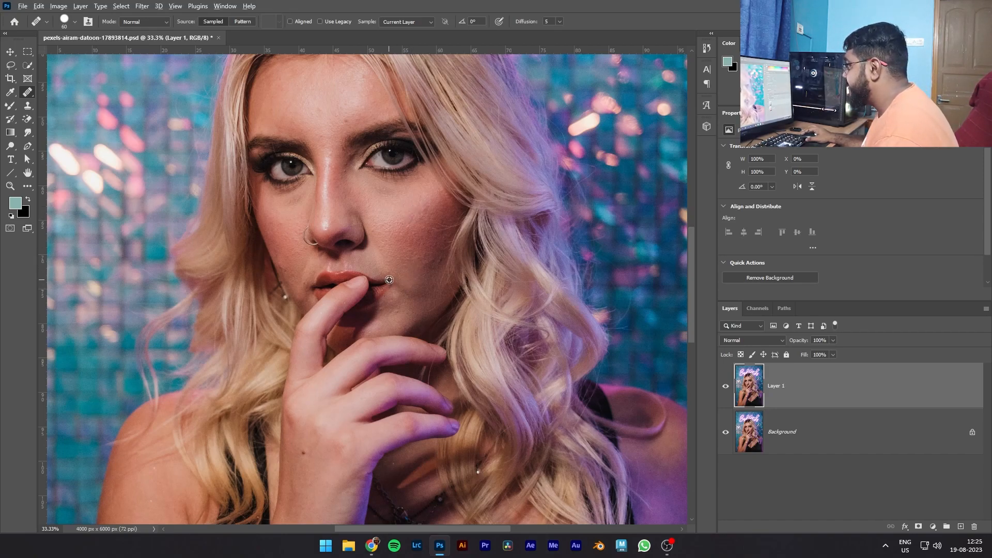
scroll(297, 218, up, 1)
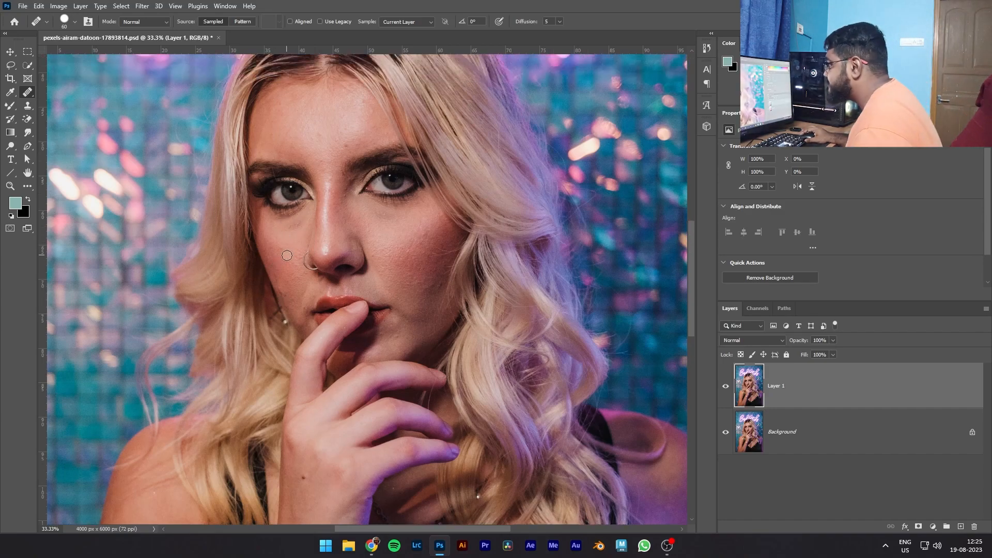
scroll(302, 313, down, 1)
scroll(304, 319, down, 1)
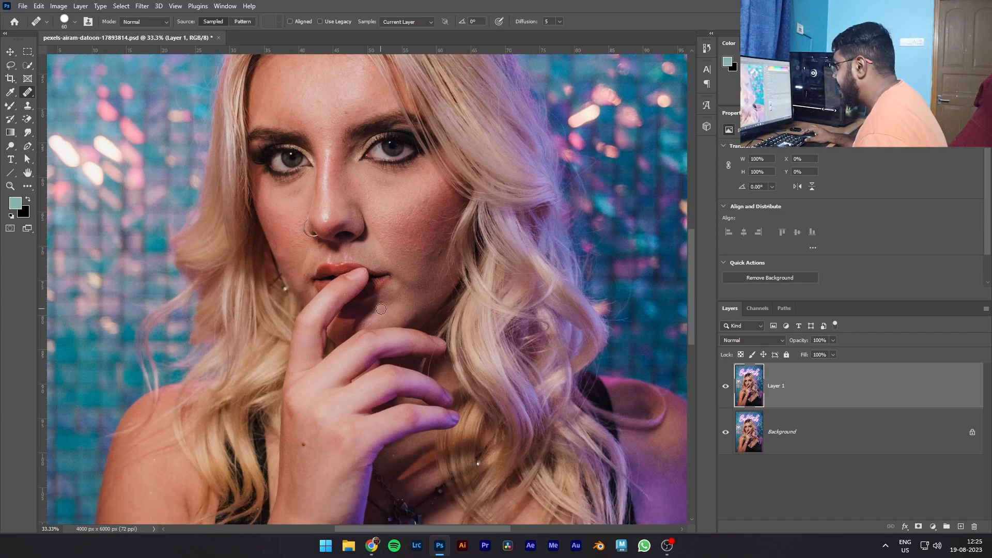
scroll(400, 300, up, 2)
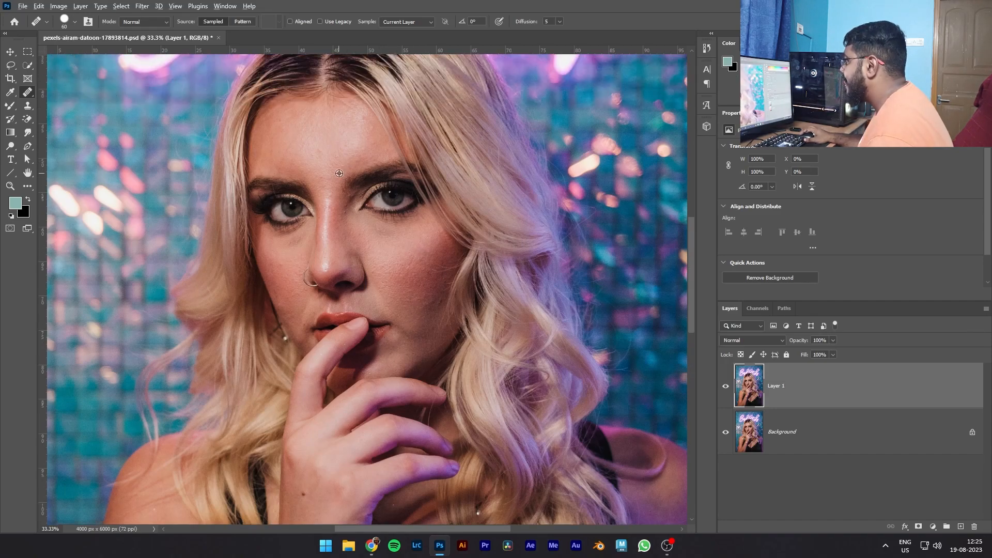
scroll(309, 205, down, 1)
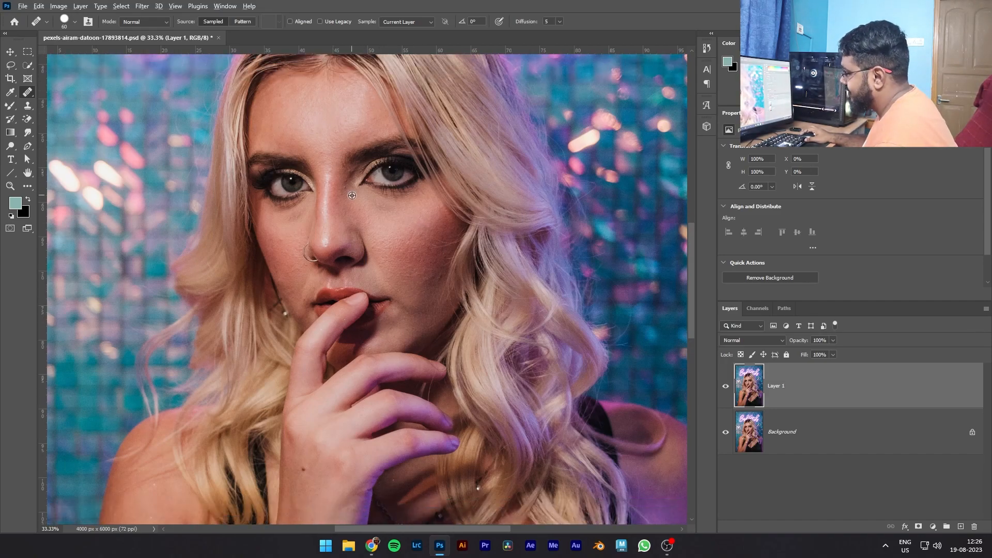
key(ctrl+plus)
key(ctrl+plus)
scroll(291, 147, up, 3)
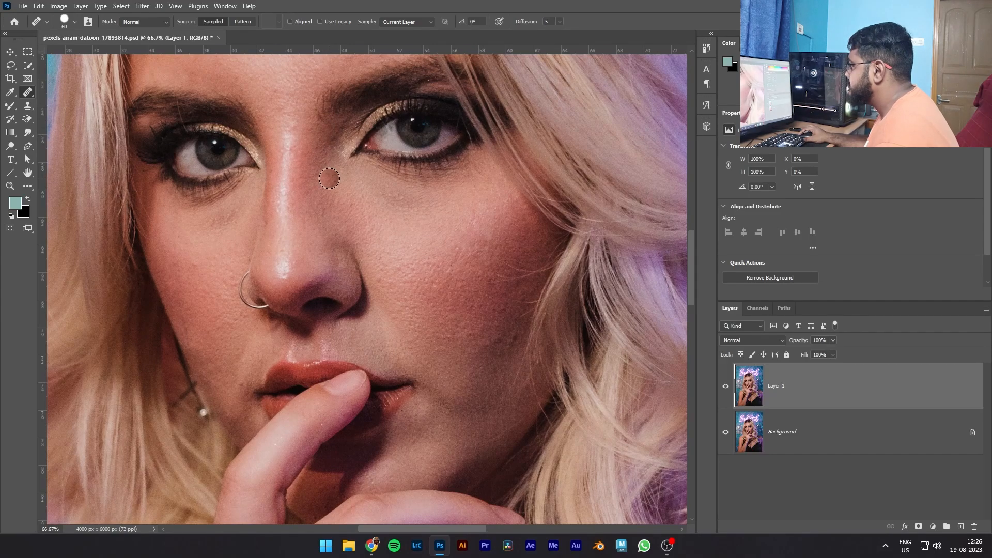
scroll(328, 132, down, 3)
scroll(395, 367, up, 10)
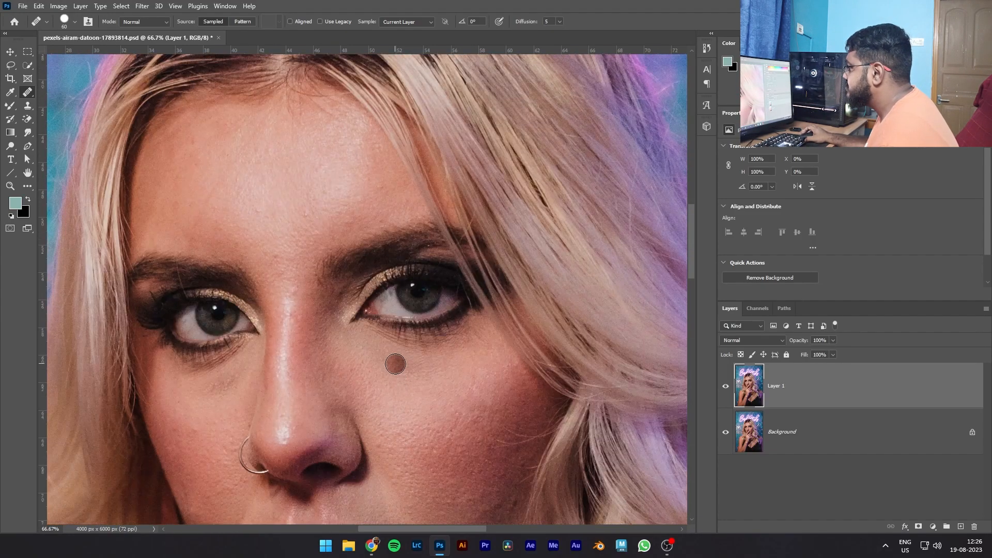
key(ctrl+minus)
key(ctrl+minus)
key(ctrl+minus)
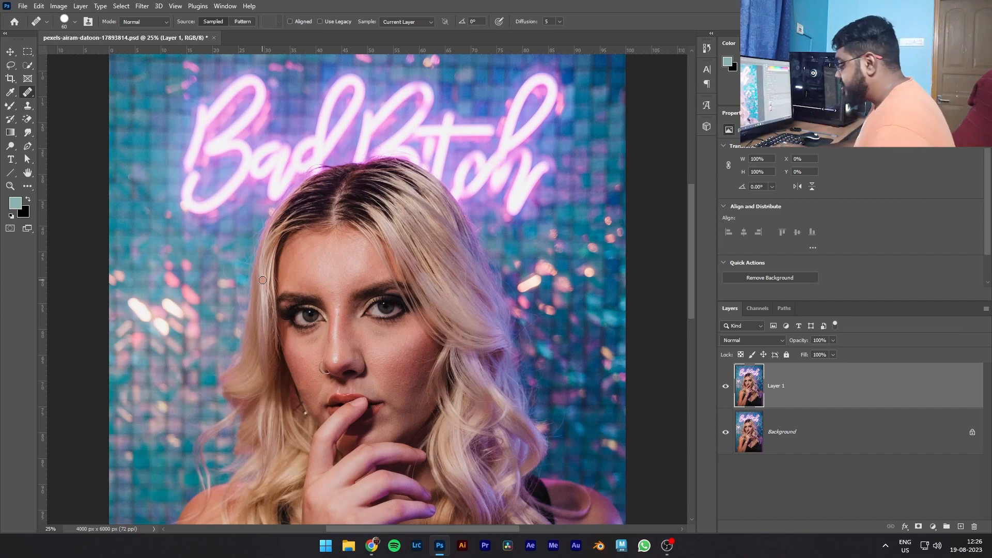
- Duplicate Layer 1 twice, hide the upper copy and make Layer 1 copy the active layer
key(ctrl+j)
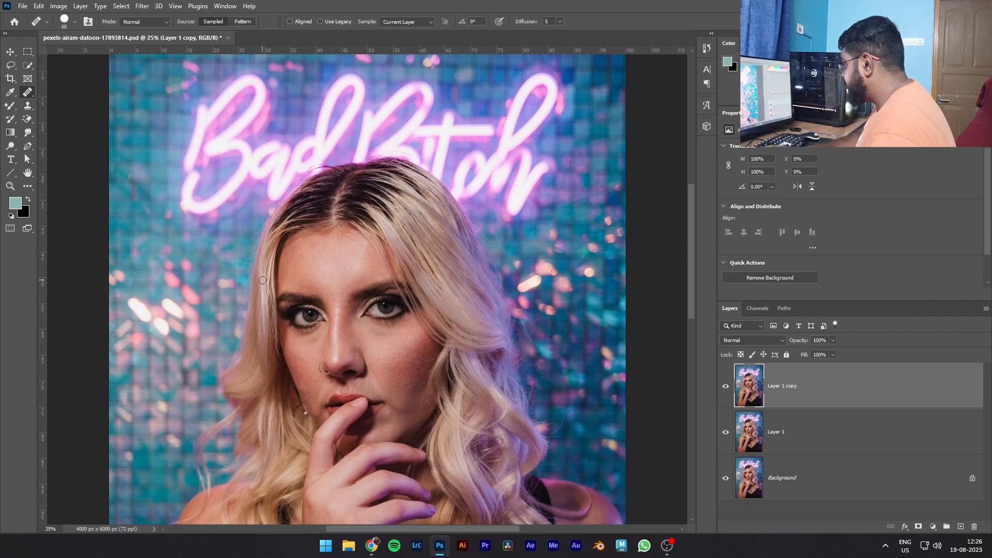
key(ctrl+j)
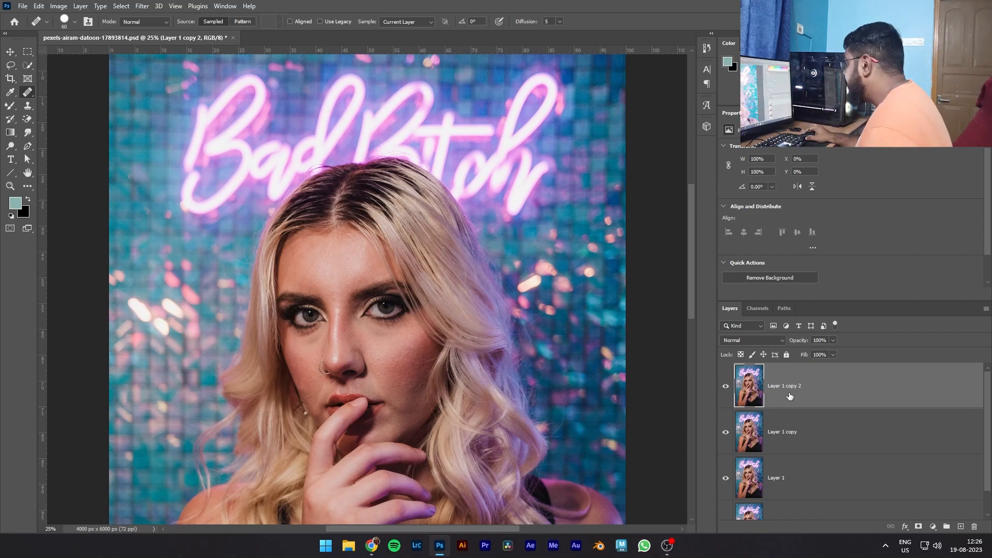
click(794, 436)
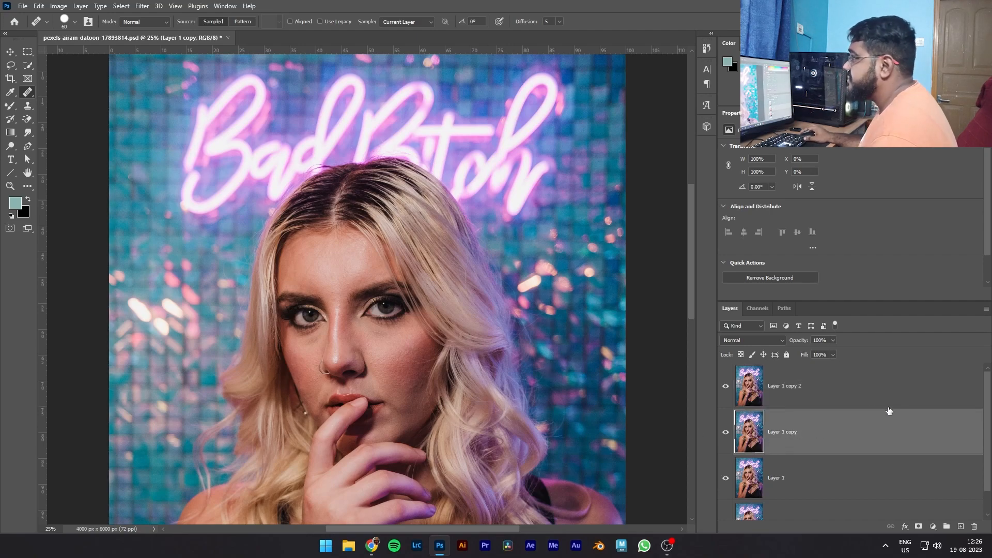
click(725, 387)
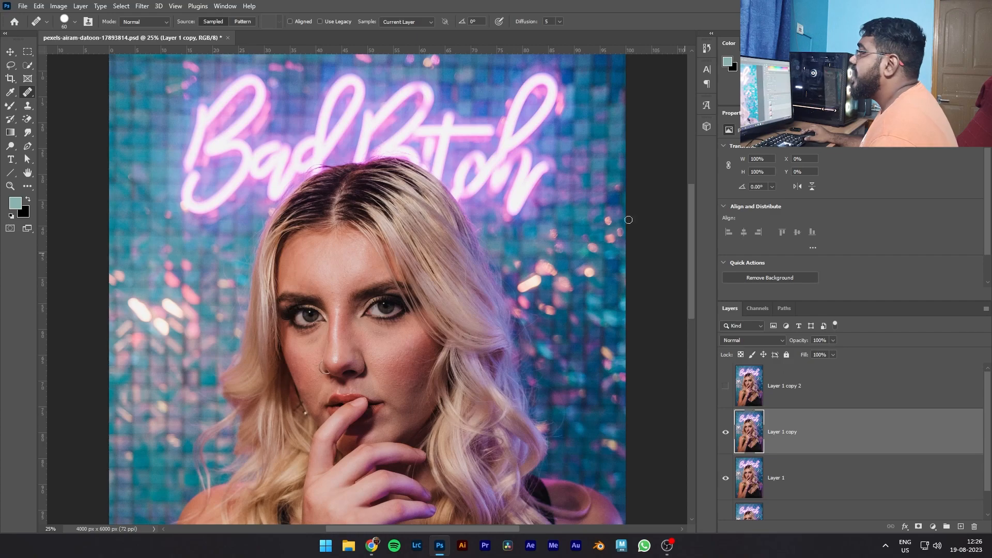
- Apply a Gaussian Blur with a 5.6-pixel radius to Layer 1 copy
click(137, 6)
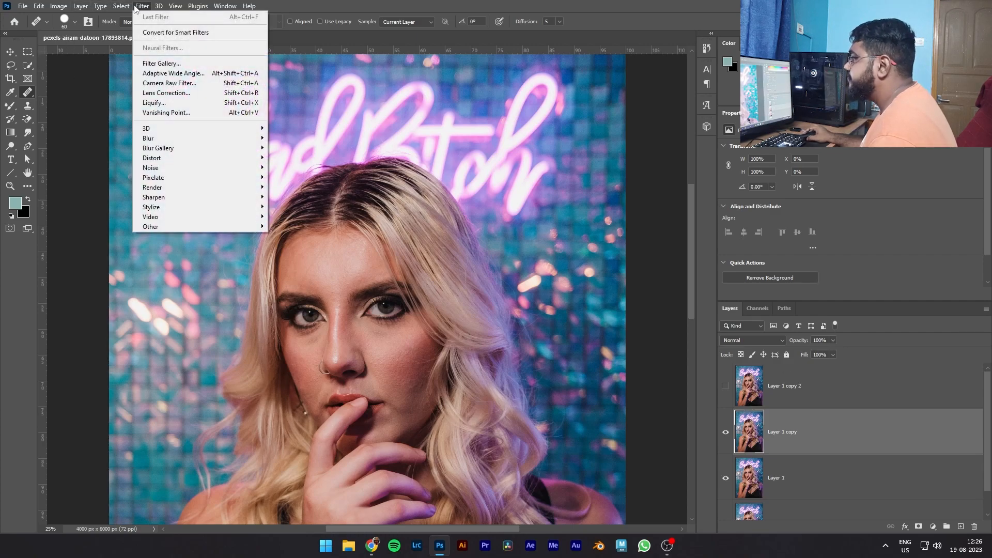
mouse_move(166, 138)
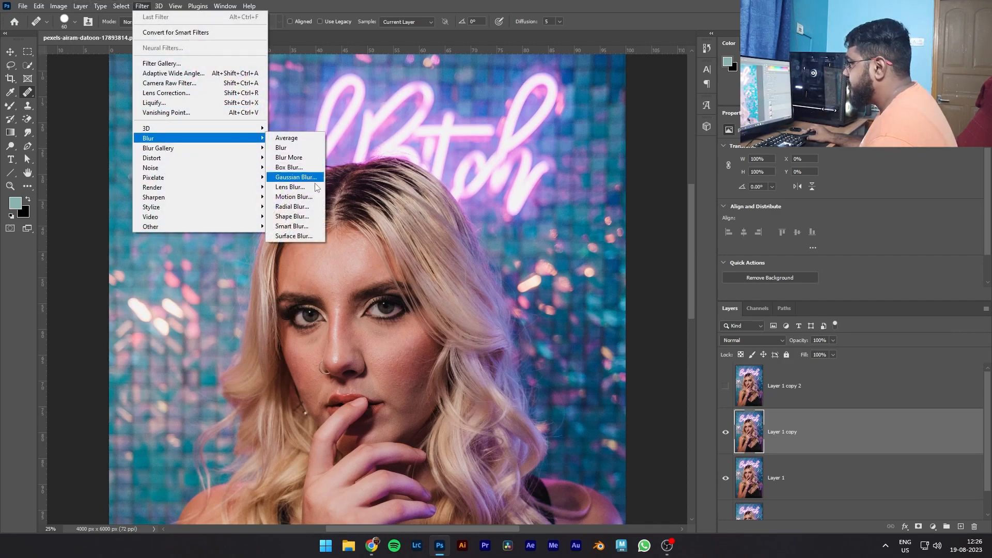
click(310, 177)
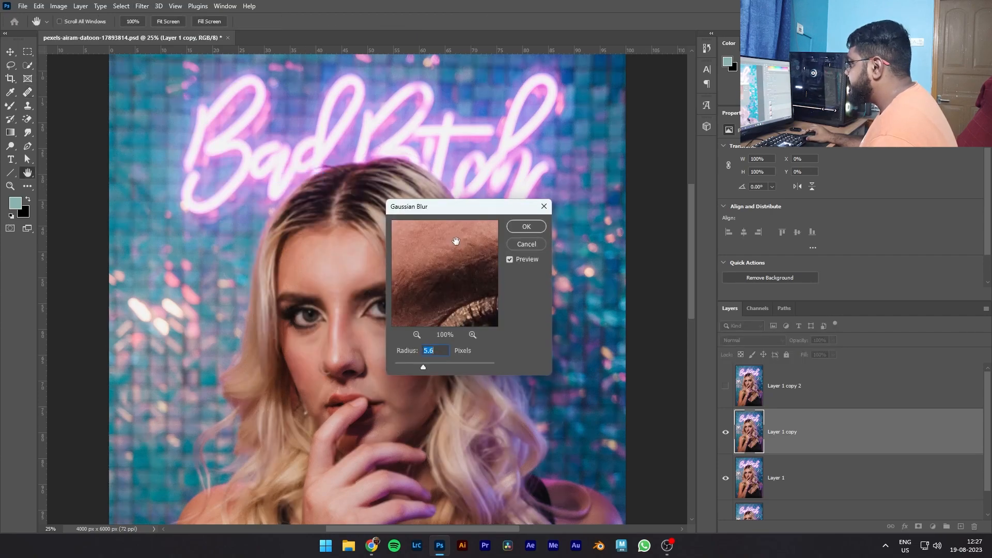
drag(455, 244, 556, 153)
drag(467, 271, 474, 244)
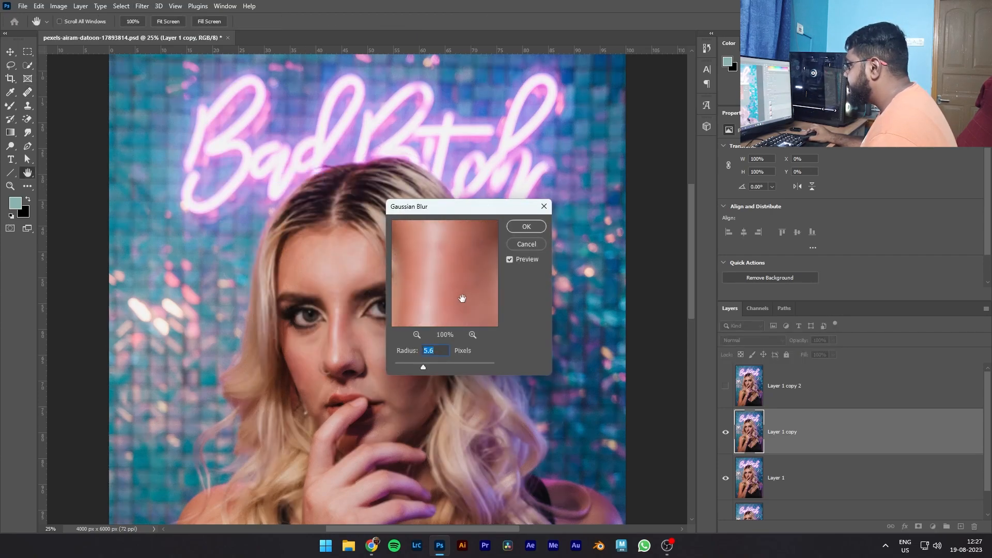
drag(422, 369, 423, 370)
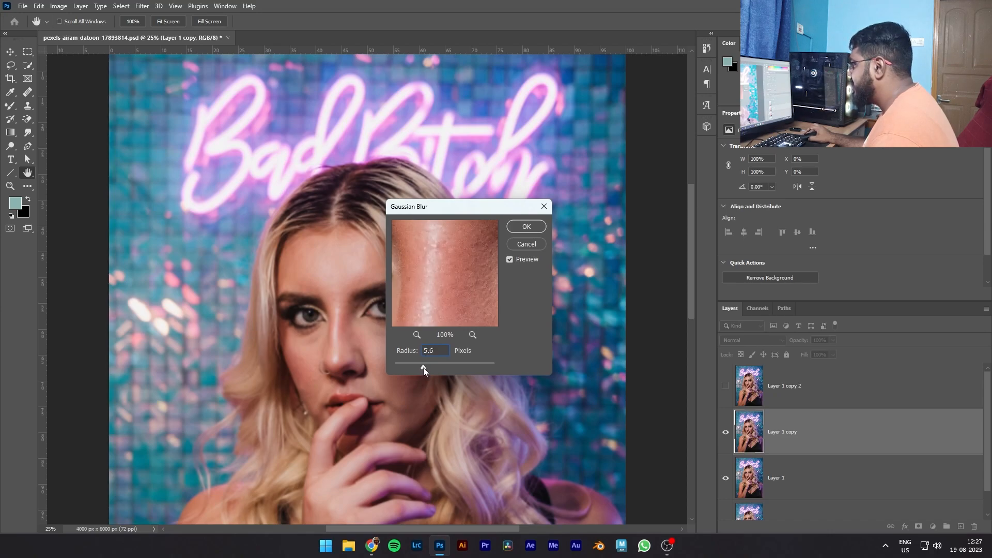
click(524, 228)
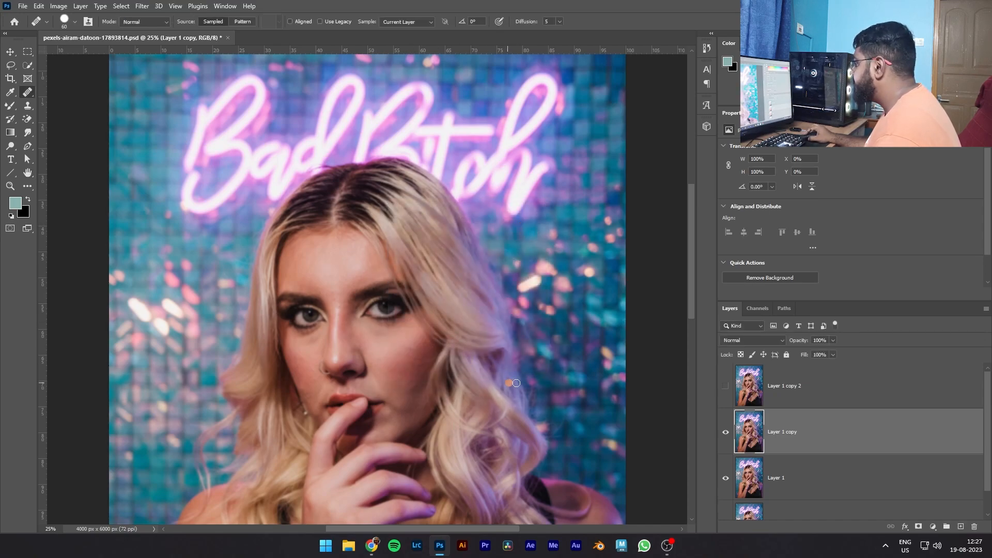
- Show Layer 1 copy 2 and run Apply Image on it with Layer 1 copy as source, Subtract blending, scale 2 and offset 128
click(725, 388)
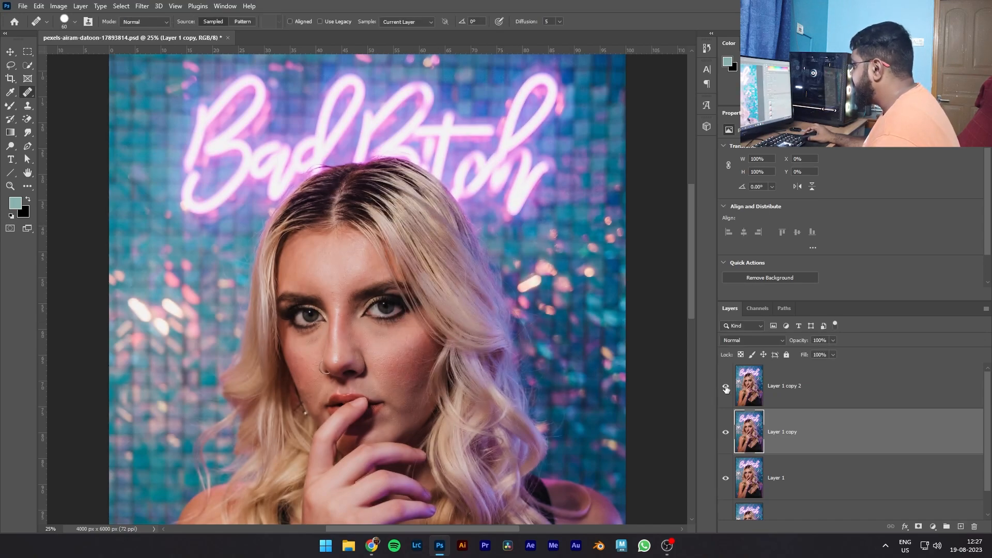
click(749, 386)
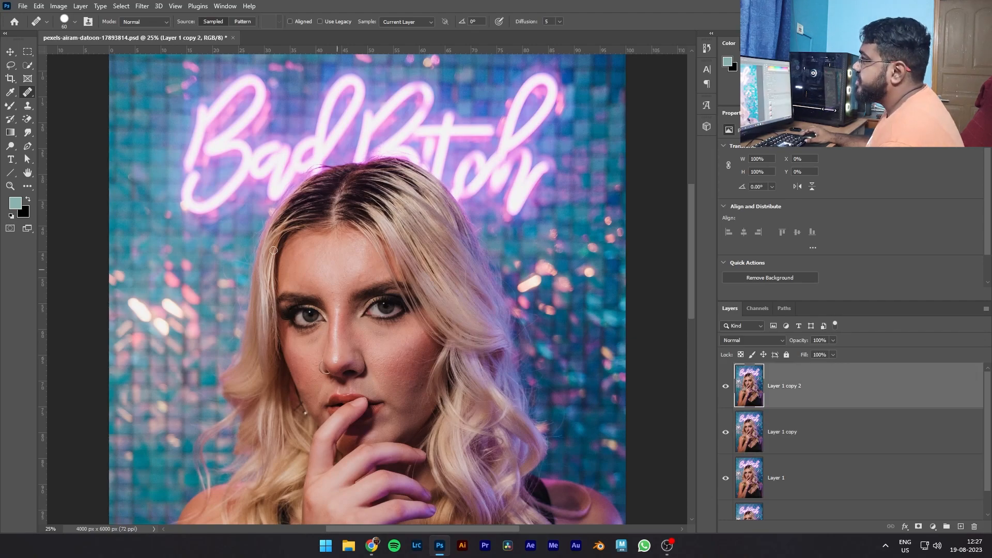
click(59, 6)
click(72, 158)
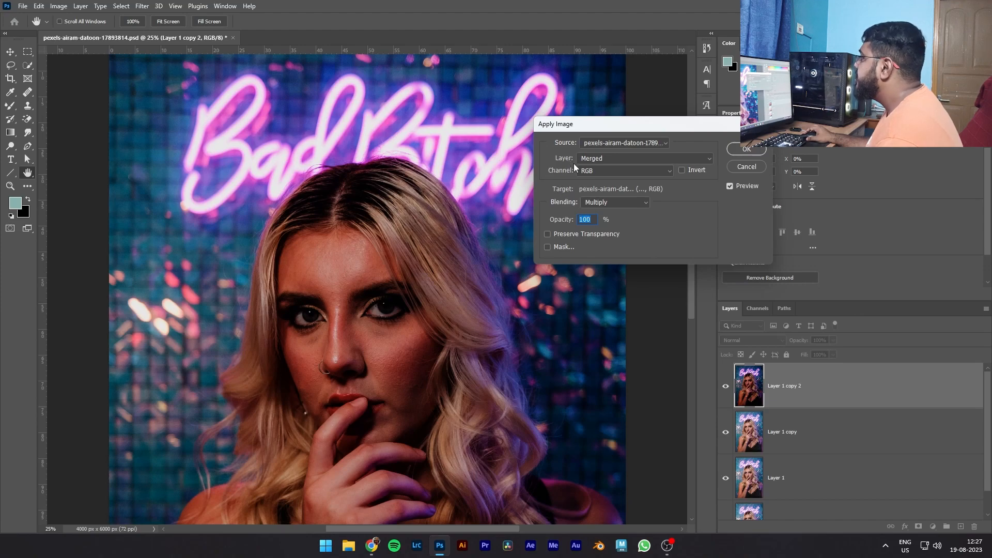
click(637, 157)
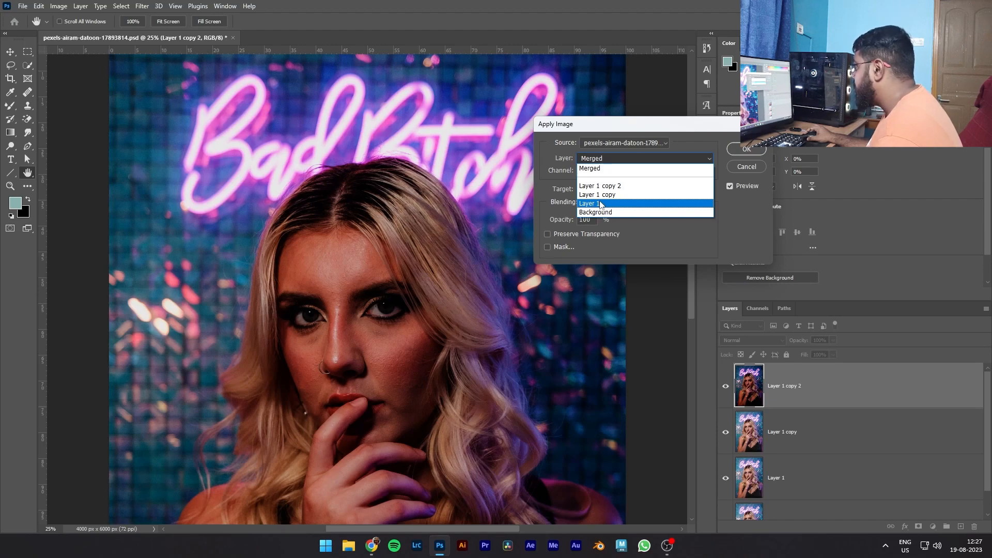
click(600, 195)
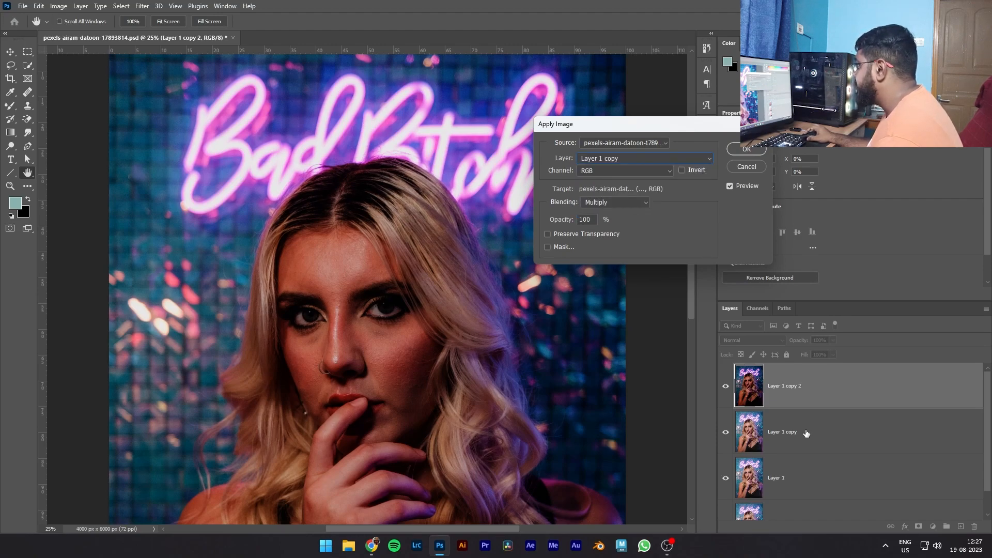
click(618, 159)
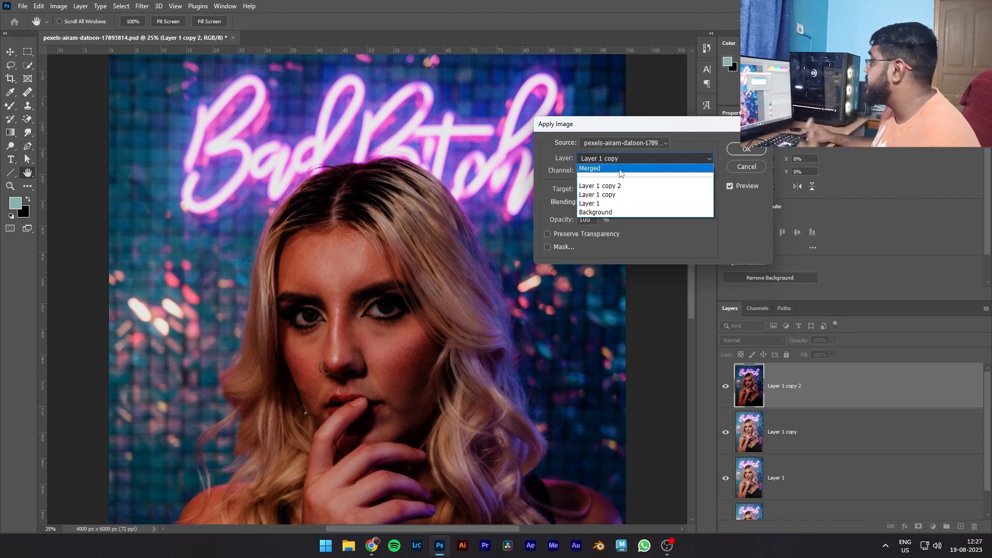
click(606, 194)
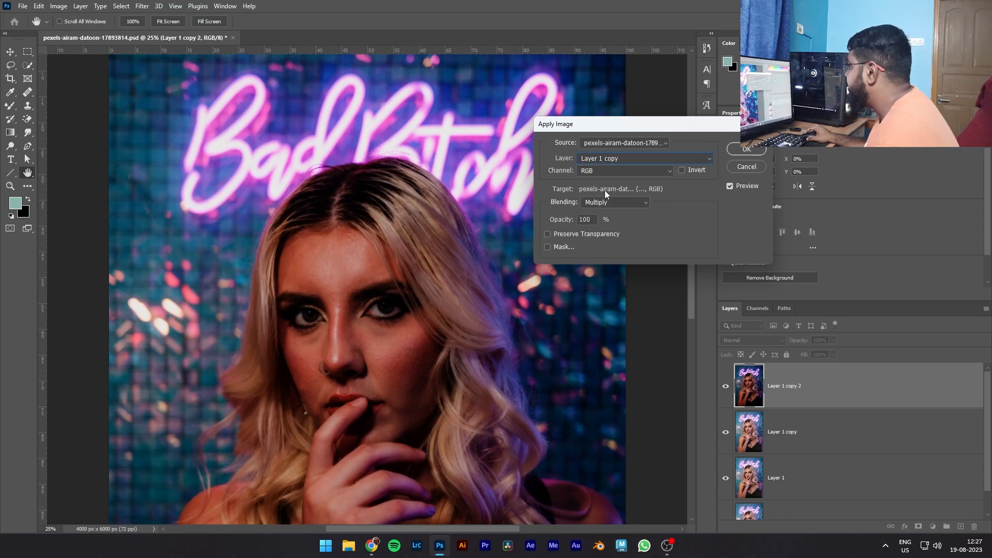
click(616, 202)
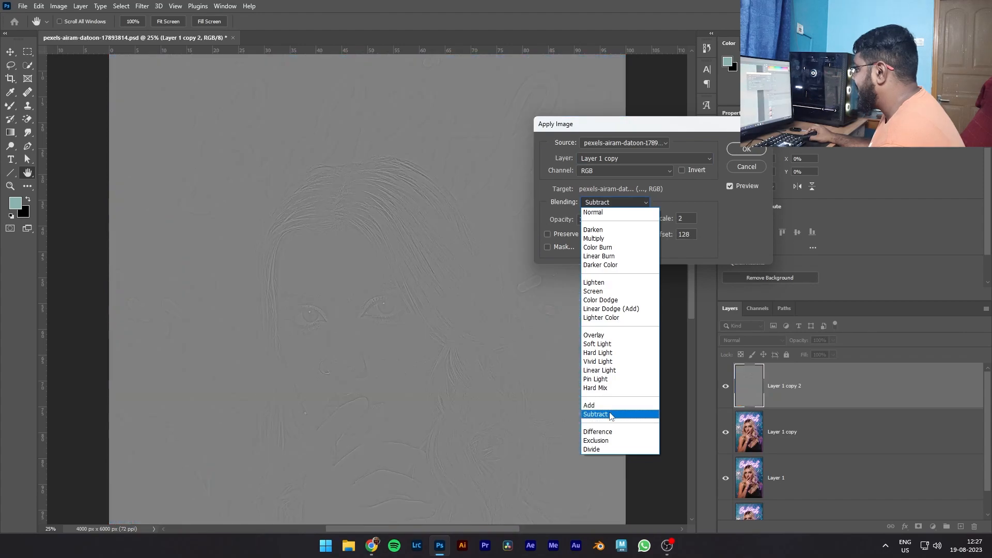
click(612, 415)
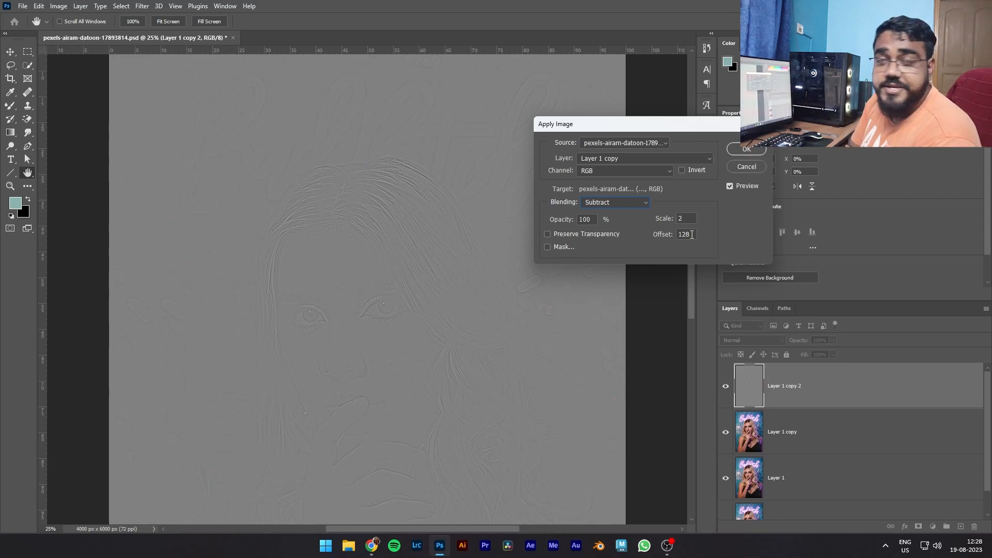
click(746, 149)
- Switch to the Move tool and set the blend mode of Layer 1 copy 2 to Linear Light
scroll(361, 264, up, 2)
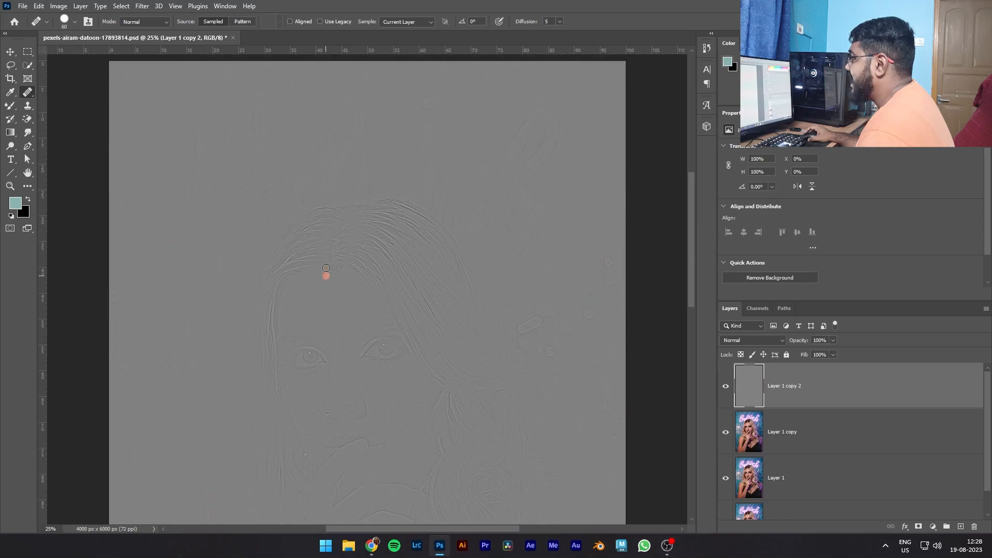
click(10, 51)
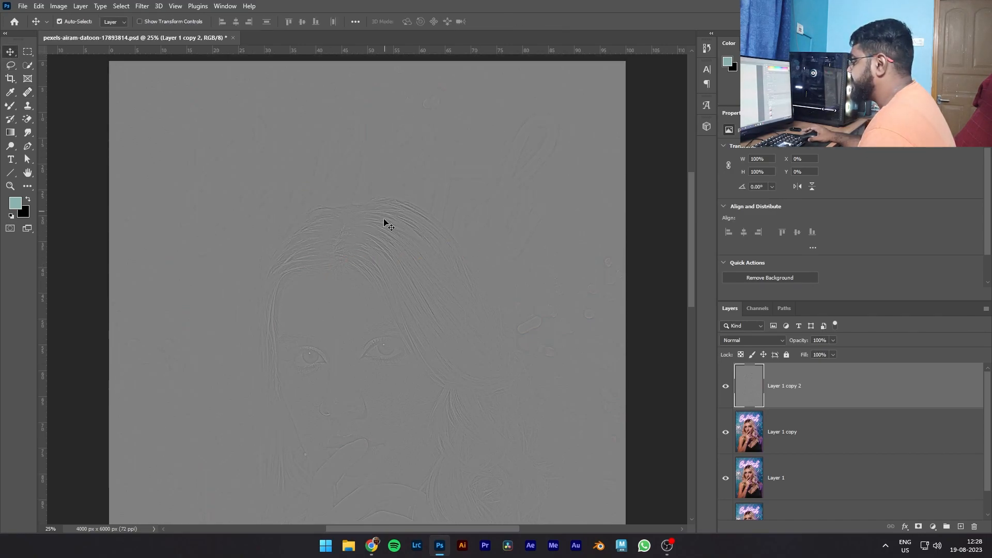
scroll(392, 227, down, 5)
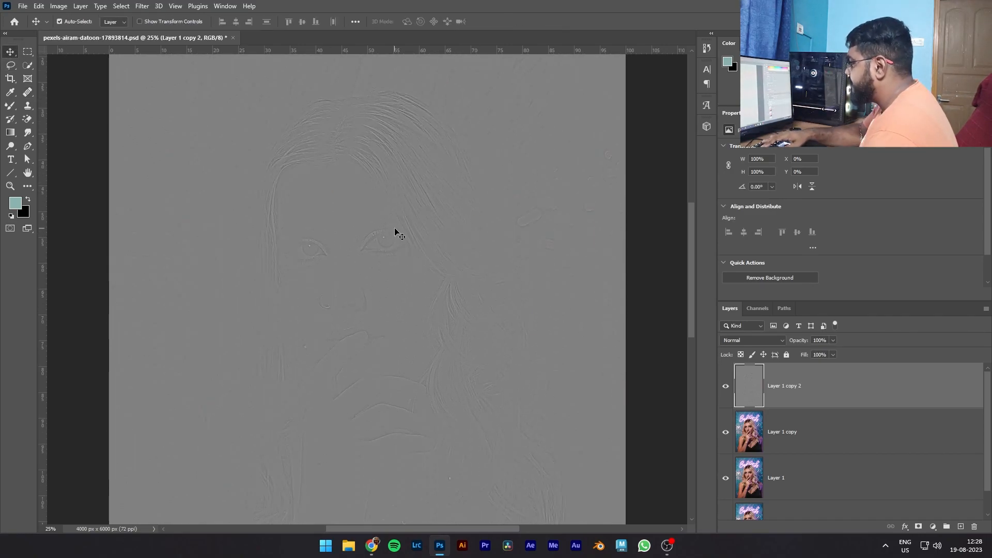
key(ctrl+plus)
key(ctrl+plus)
key(ctrl+minus)
key(ctrl+minus)
key(ctrl+minus)
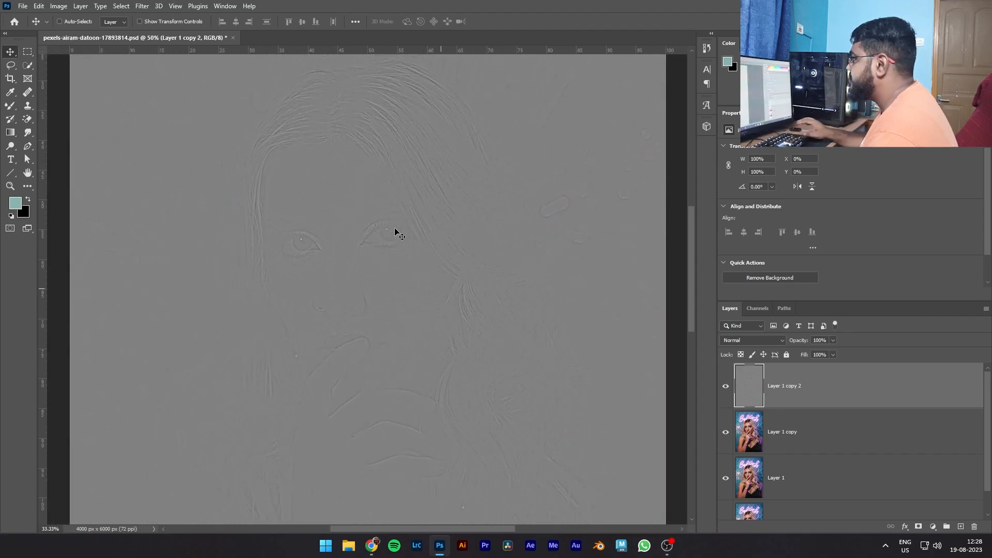
click(748, 343)
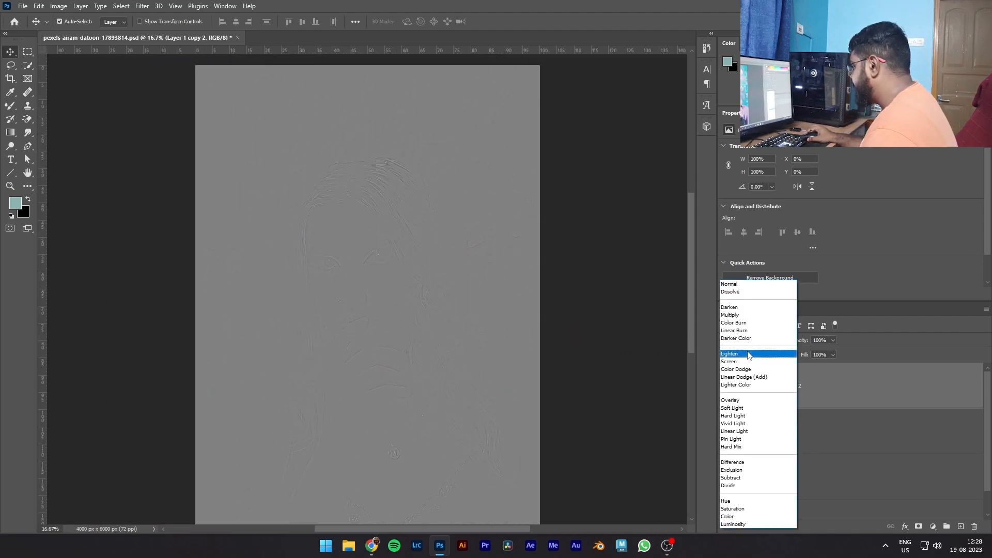
click(740, 431)
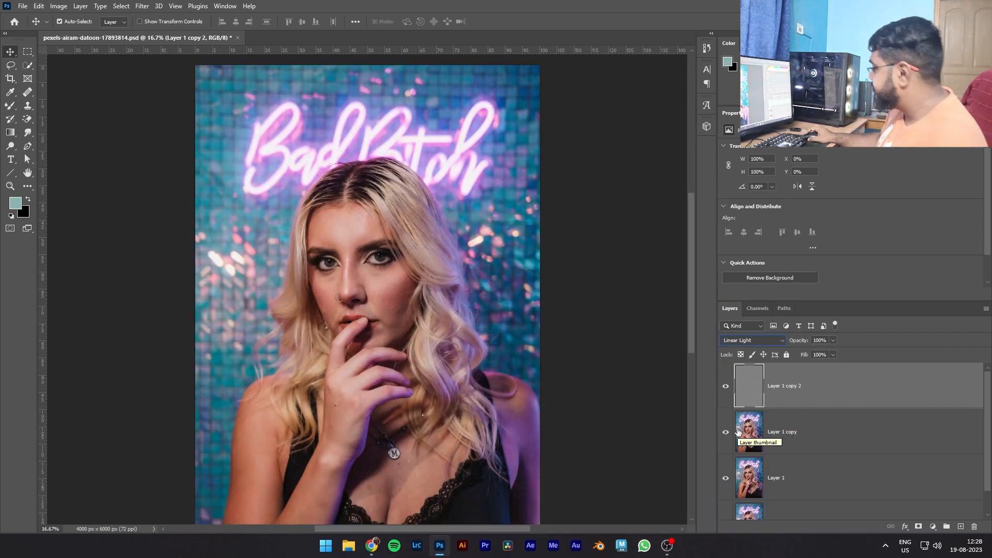
- Group Layer 1 copy and Layer 1 copy 2 together
click(826, 426)
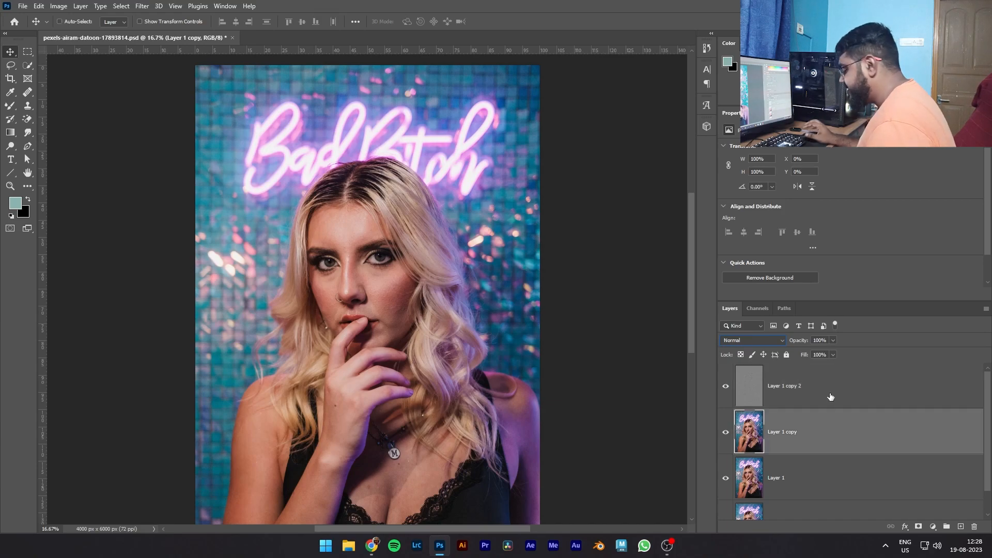
shift+click(831, 397)
key(ctrl)
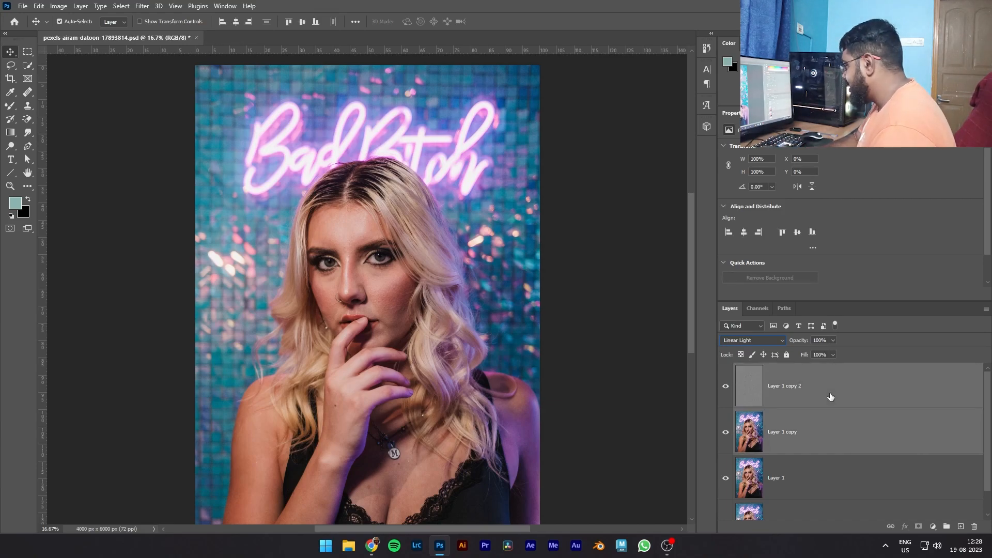
key(ctrl+g)
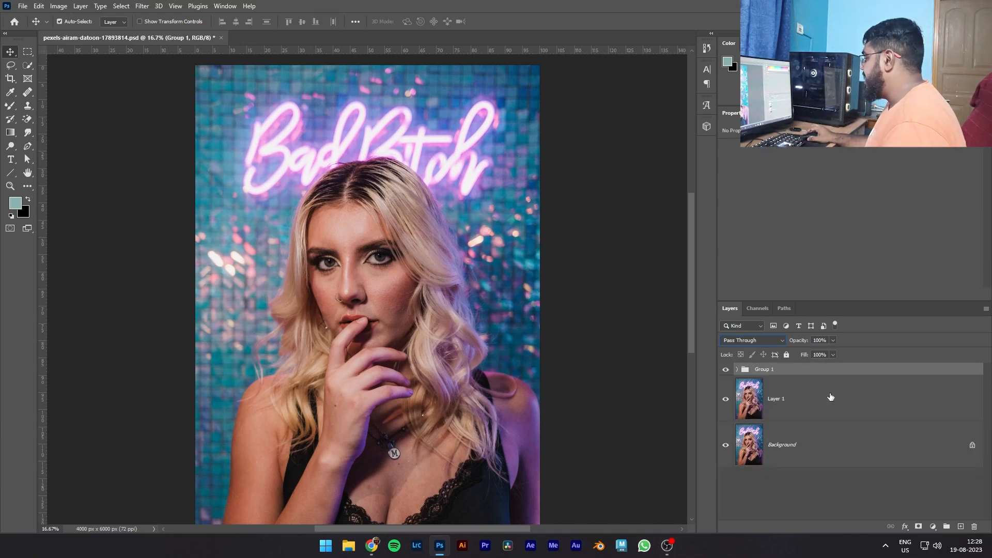
- Hide the Background layer and toggle Group 1 off and on to compare the image
click(725, 445)
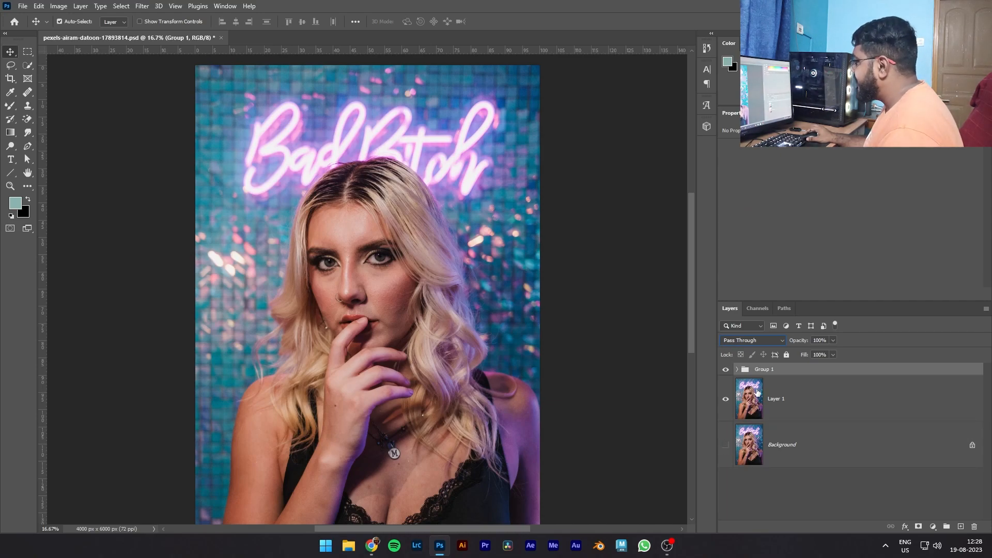
click(724, 370)
click(725, 370)
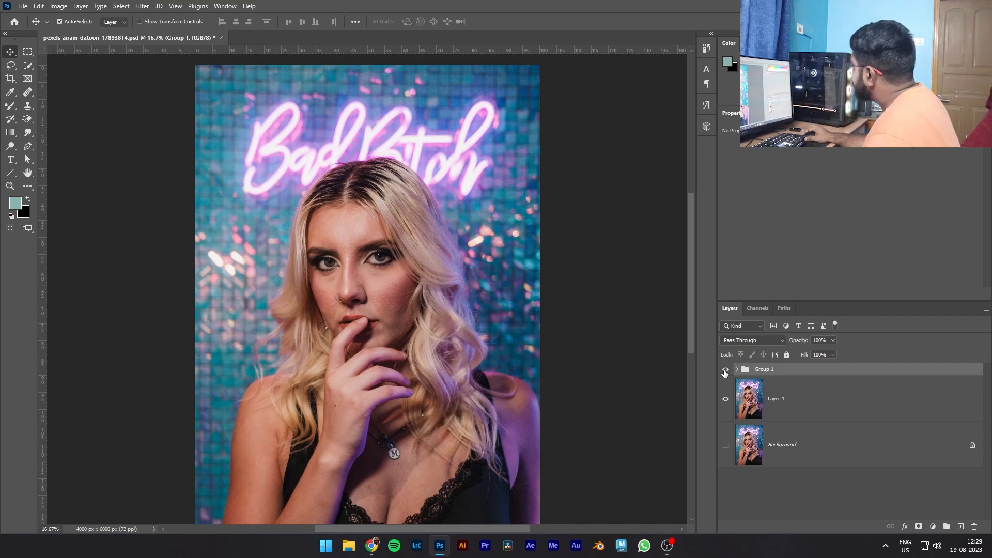
- Expand Group 1, add a white layer mask to it and activate the Brush tool
click(737, 370)
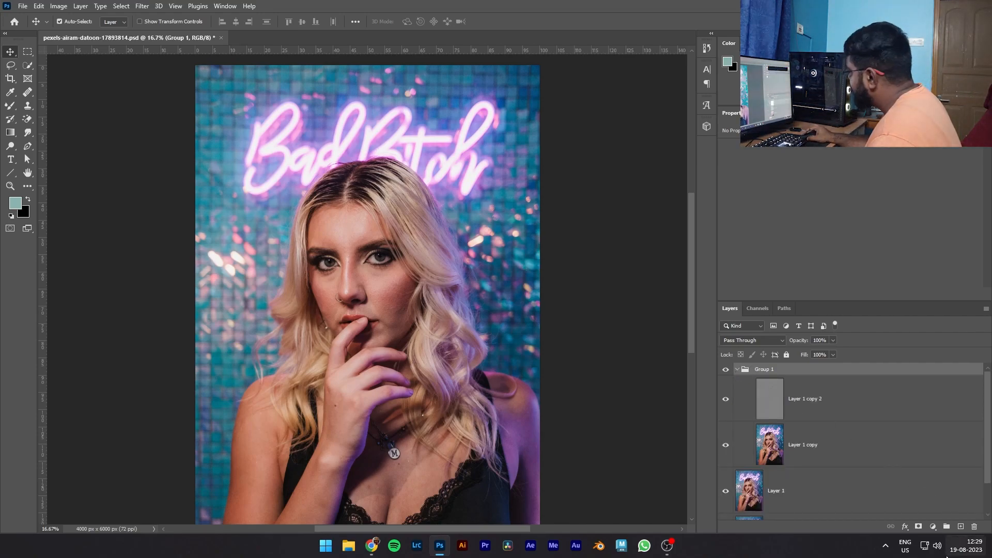
click(918, 527)
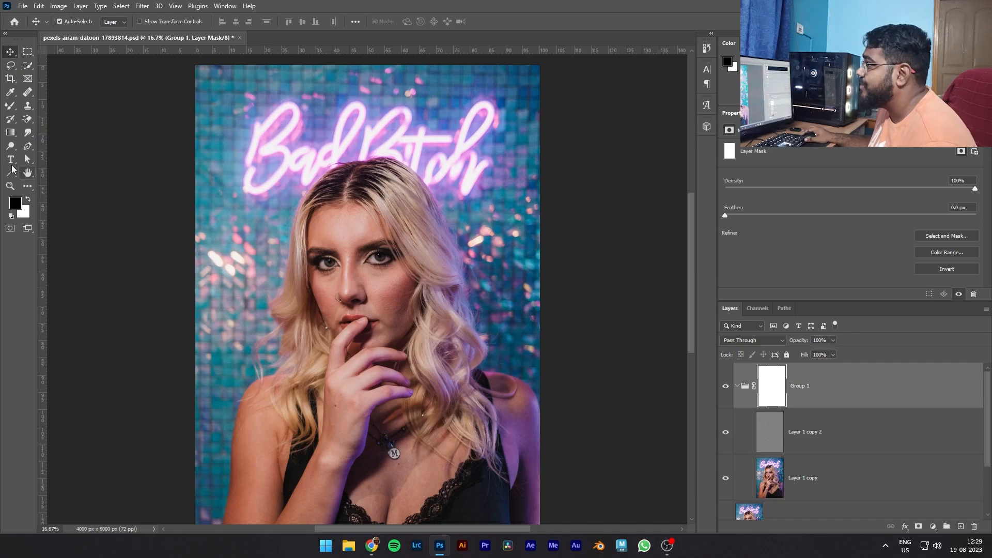
right_click(9, 106)
click(49, 106)
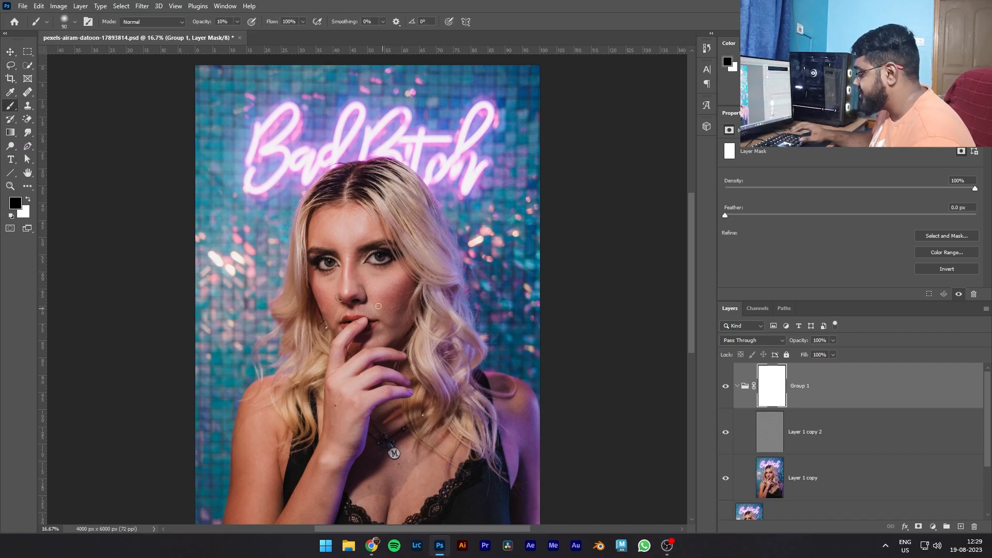
scroll(384, 291, up, 3)
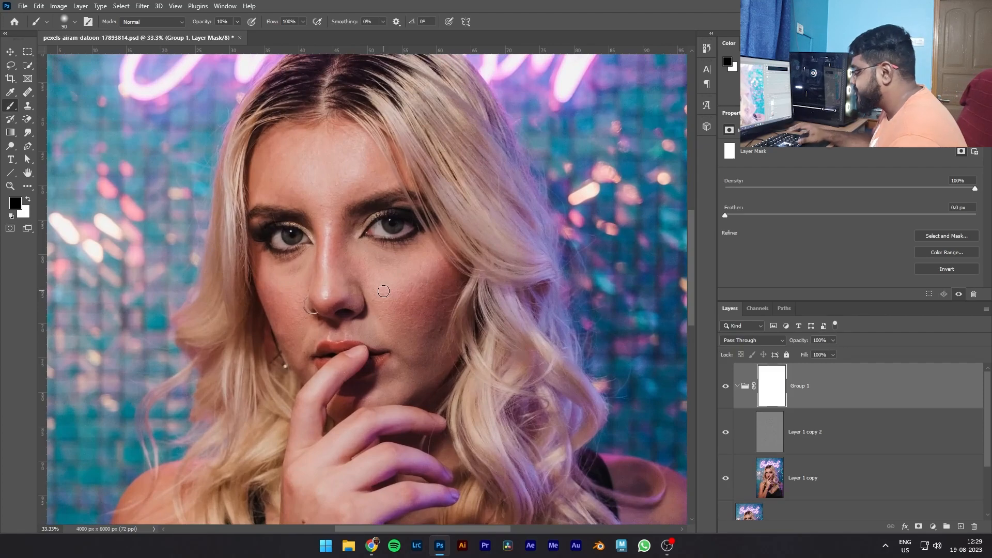
scroll(384, 291, up, 1)
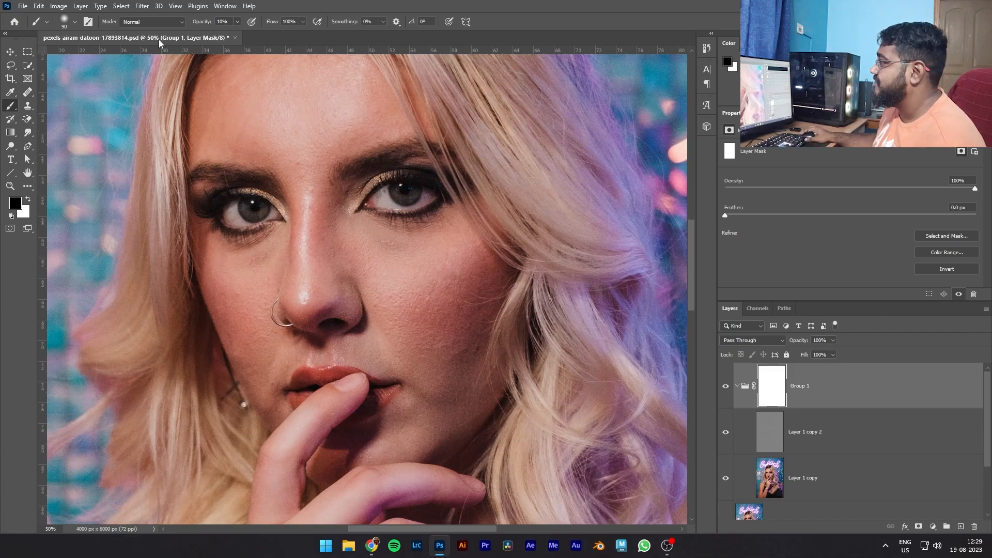
- Move the layer mask from Group 1 onto Layer 1 copy 2
click(236, 22)
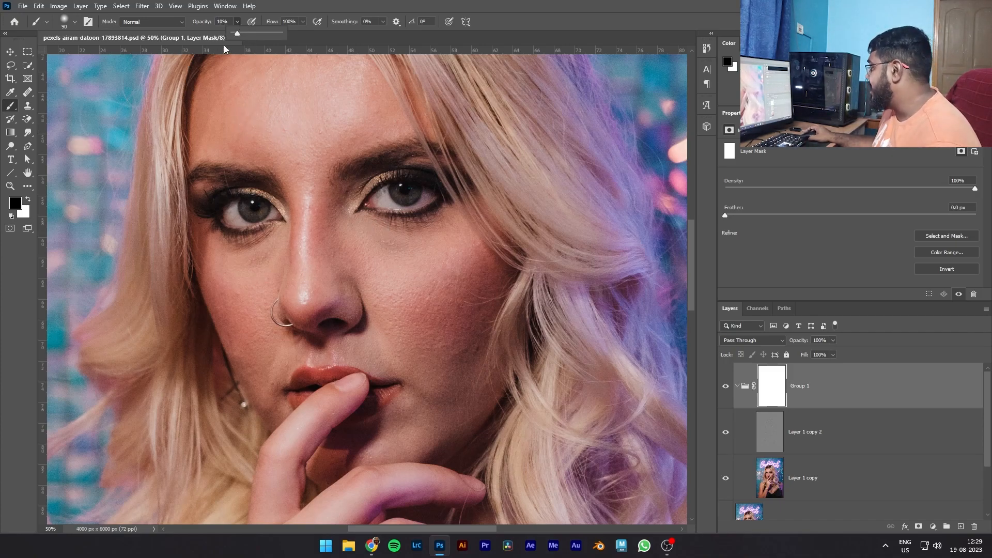
click(739, 387)
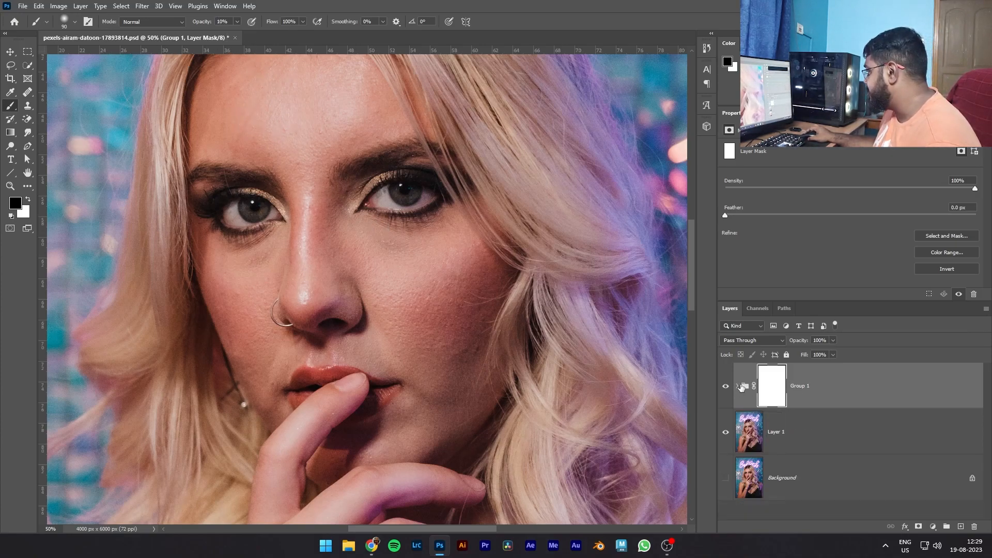
drag(770, 399, 836, 441)
click(739, 387)
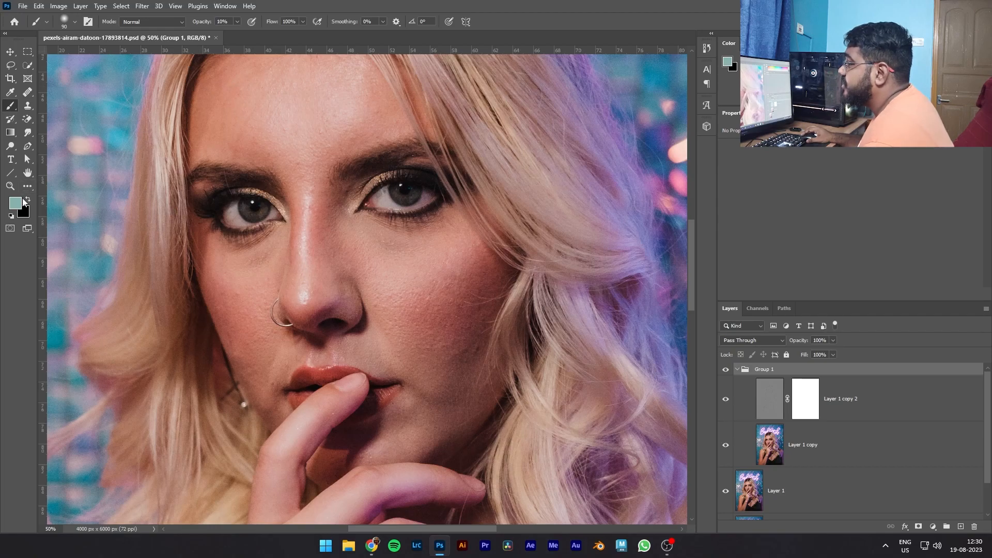
- Reset the colours to black and white, target the mask of Layer 1 copy 2 and set the brush opacity to 100%
click(11, 216)
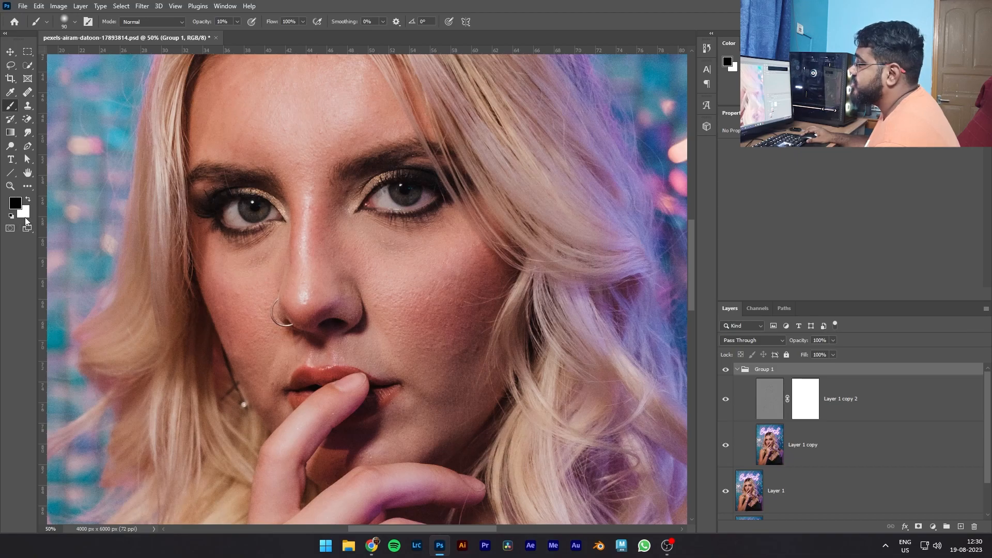
click(805, 399)
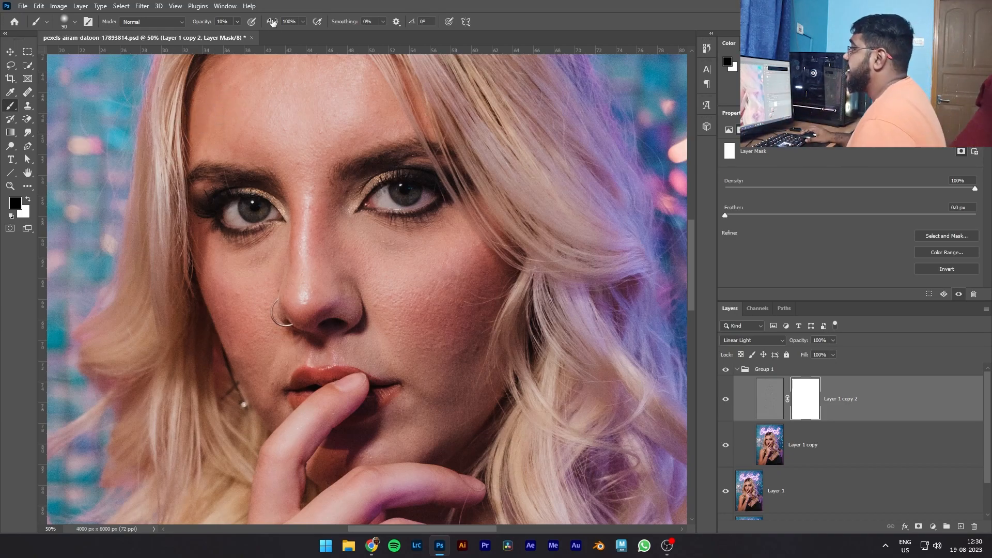
click(240, 22)
drag(237, 32, 322, 35)
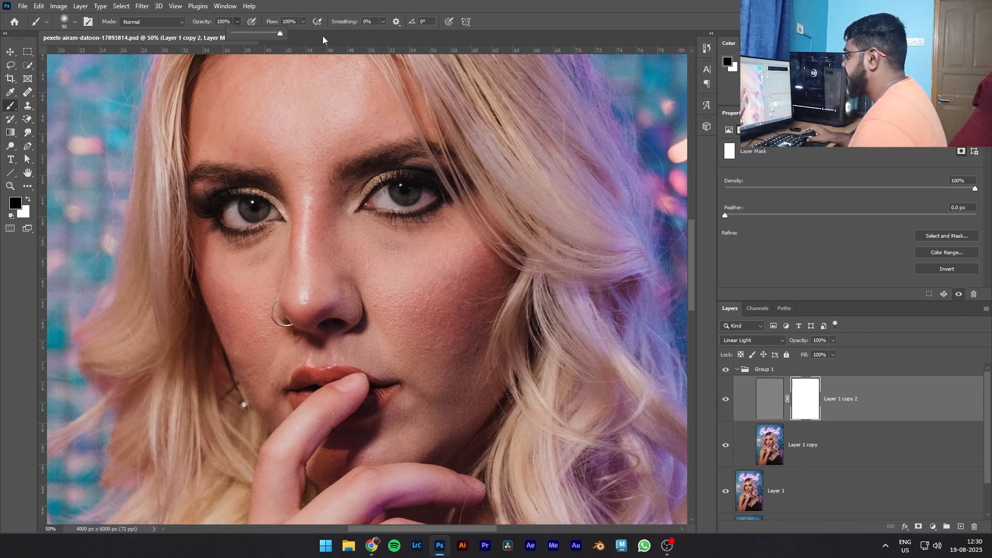
click(814, 398)
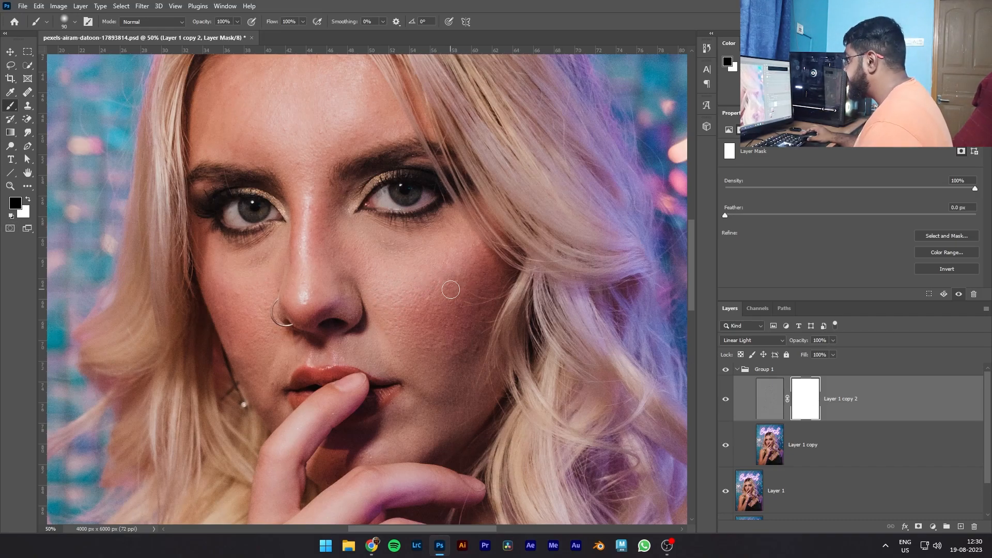
- Try painting the mask black at full opacity over her left cheek and eye area, enlarging the brush to 200 px
mouse_move(425, 286)
mouse_down()
mouse_move(382, 305)
mouse_move(457, 286)
mouse_move(390, 306)
mouse_up()
drag(461, 253, 470, 255)
drag(330, 185, 381, 219)
key(bracketright)
key(bracketright)
key(bracketright)
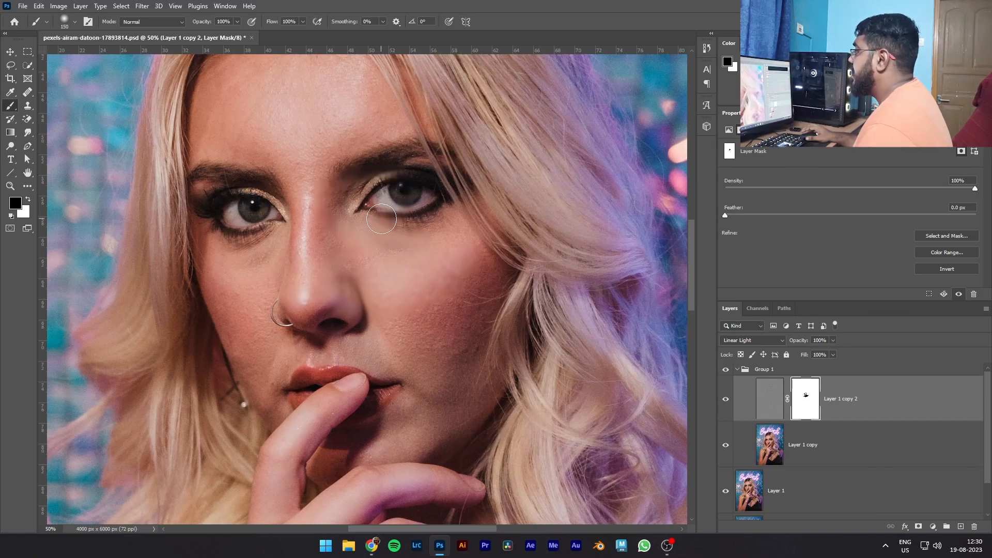
key(bracketright)
key(bracketright)
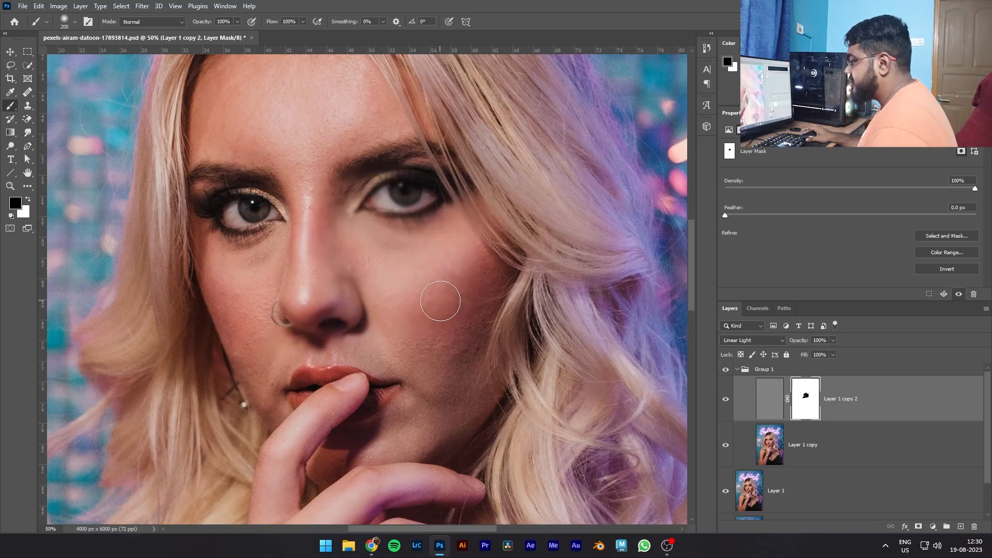
- Undo the latest mask strokes and replace the mask of Layer 1 copy 2 with a new white one
key(ctrl+z)
key(ctrl+z)
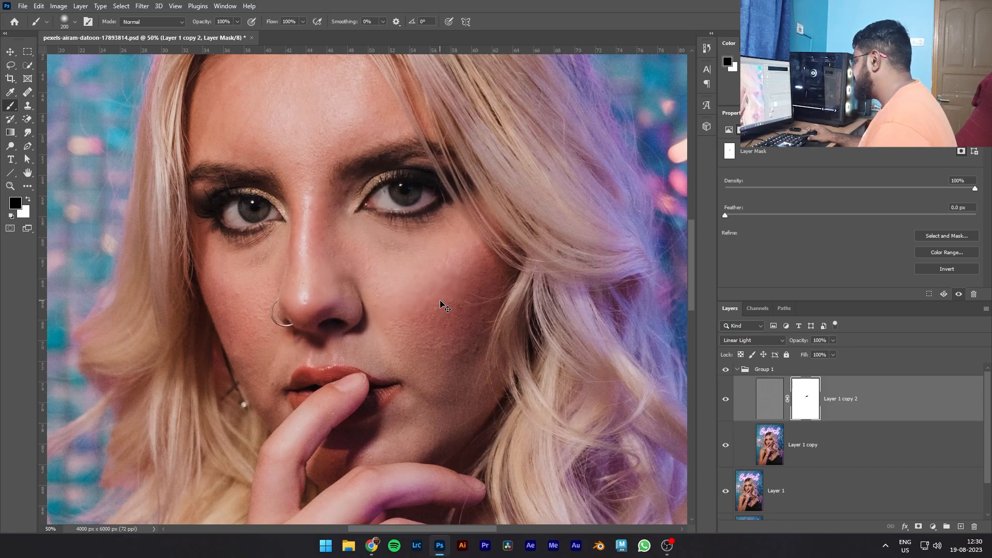
click(975, 526)
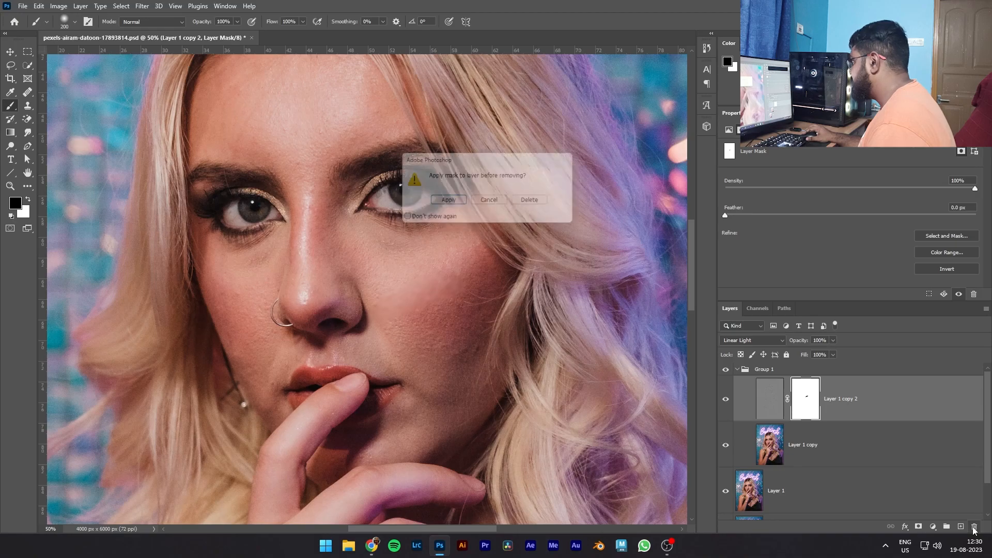
click(536, 202)
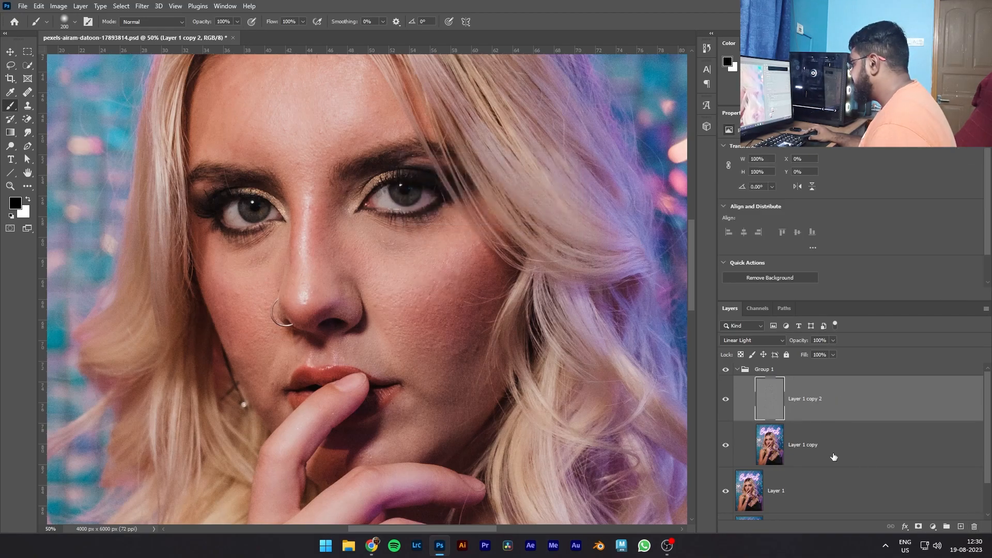
click(918, 526)
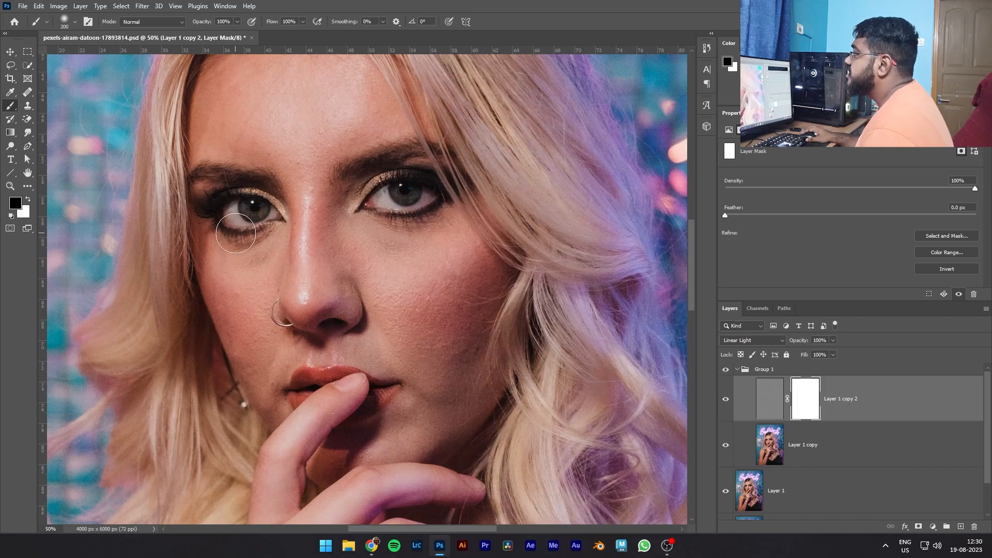
- Set the brush opacity to 10%, soften her left cheek's texture by painting on the mask, and reduce the brush to 80 px
click(239, 23)
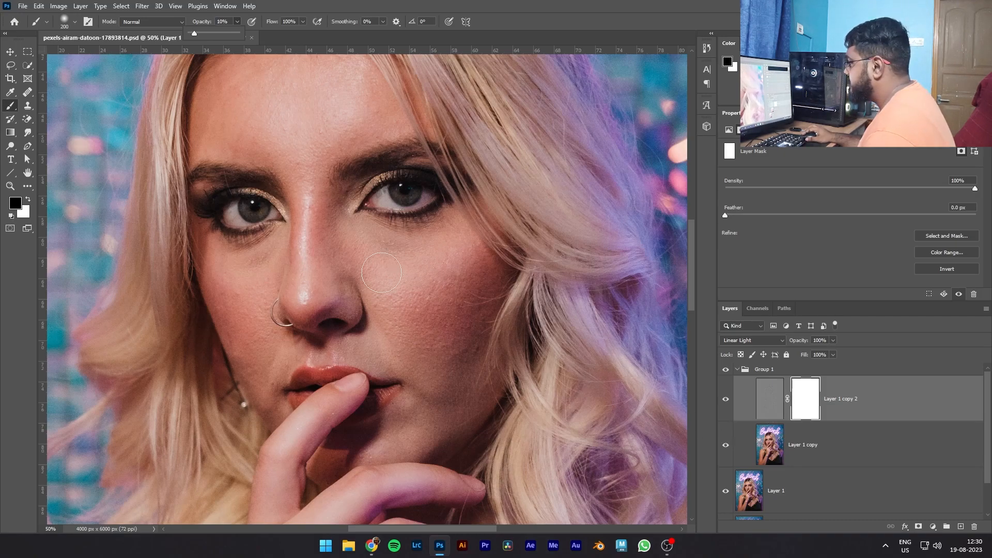
mouse_move(443, 277)
mouse_down()
mouse_move(405, 297)
mouse_move(453, 283)
mouse_move(380, 312)
mouse_move(441, 296)
mouse_move(401, 307)
mouse_move(431, 299)
mouse_move(390, 304)
mouse_move(430, 292)
mouse_move(376, 283)
mouse_move(422, 308)
mouse_move(447, 292)
mouse_move(404, 315)
mouse_move(457, 332)
mouse_move(405, 327)
mouse_move(447, 333)
mouse_move(405, 336)
mouse_move(456, 351)
mouse_move(398, 348)
mouse_move(459, 350)
mouse_move(389, 329)
mouse_move(438, 331)
mouse_move(393, 326)
mouse_up()
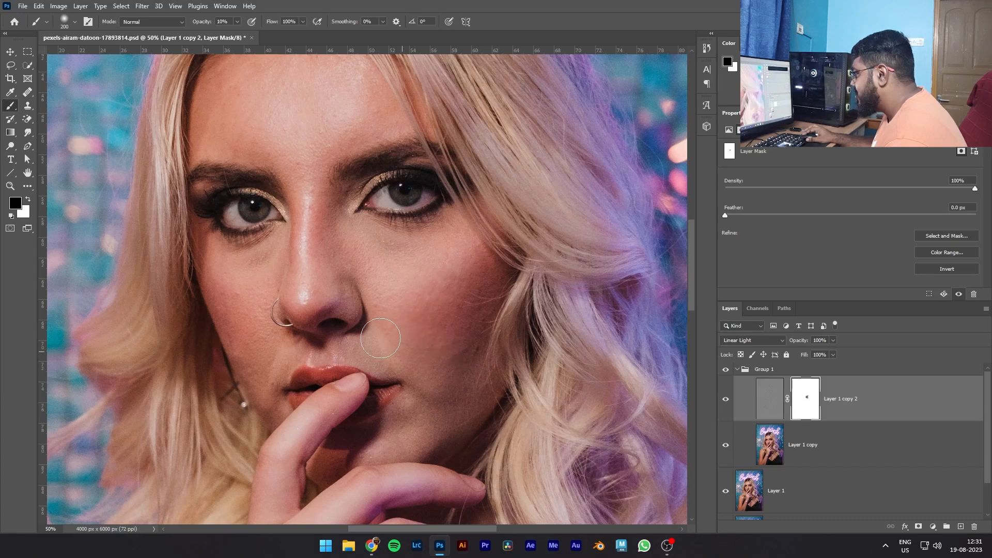
key(bracketleft)
key(bracketleft)
key(bracketleft)
key(bracketleft)
key(bracketleft)
key(bracketleft)
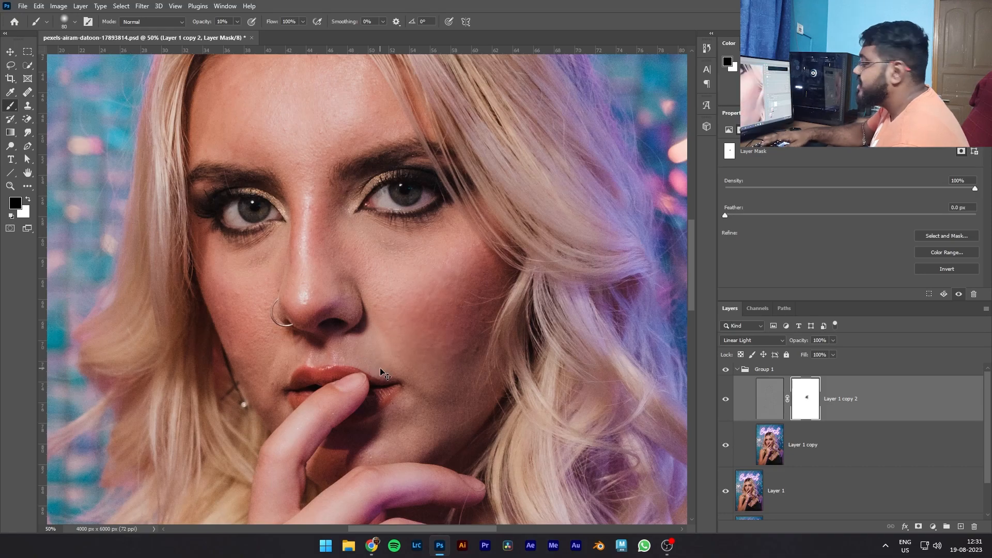
- Reduce the brush size to 45 px for finer mask work beside the mouth and on her left cheek
key(ctrl+plus)
scroll(383, 372, down, 1)
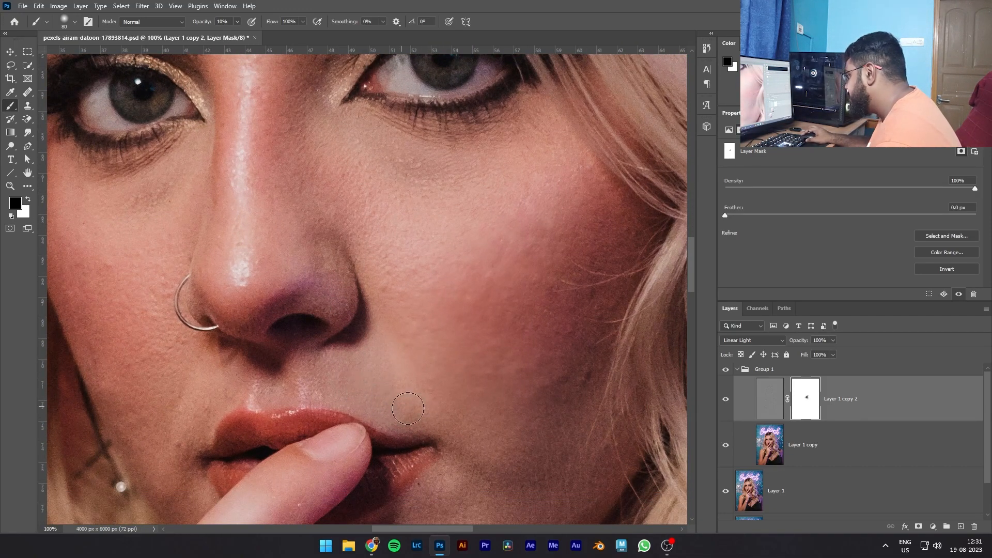
key(bracketleft)
key(bracketleft)
key(bracketleft)
key(bracketleft)
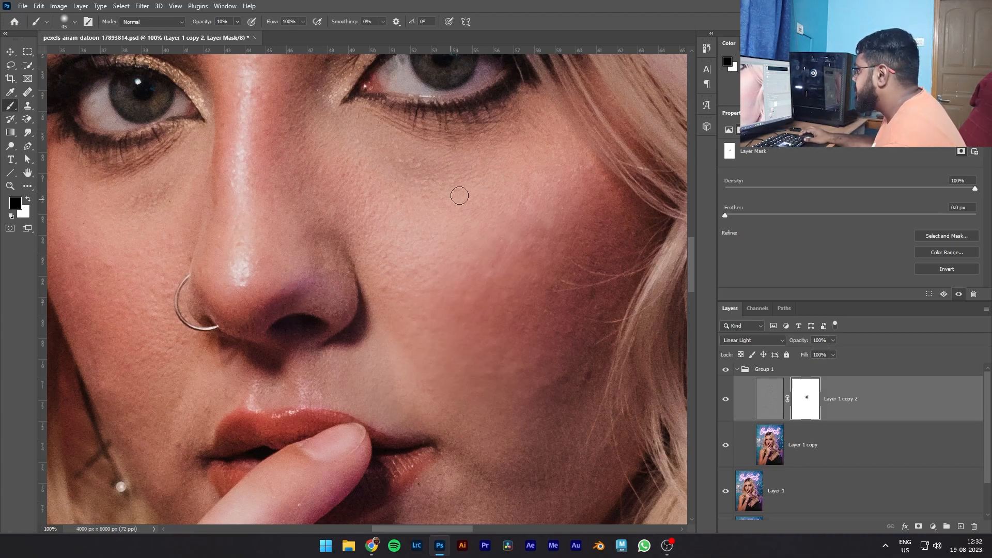
- Enlarge the brush to 70 px and paint black on the mask over her right cheek beside the nose ring
scroll(393, 227, up, 2)
scroll(377, 249, up, 1)
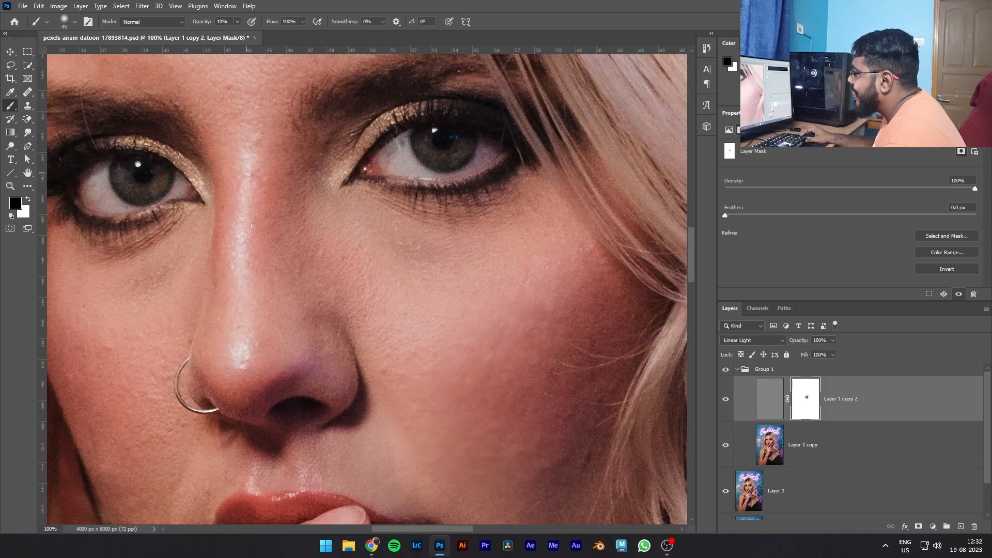
drag(434, 529, 397, 530)
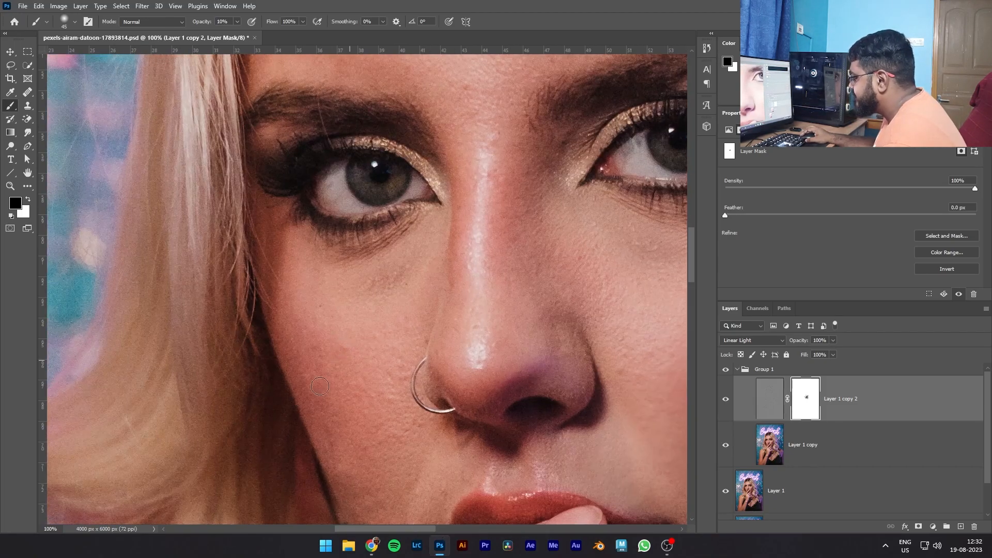
key(bracketright)
key(bracketright)
key(bracketright)
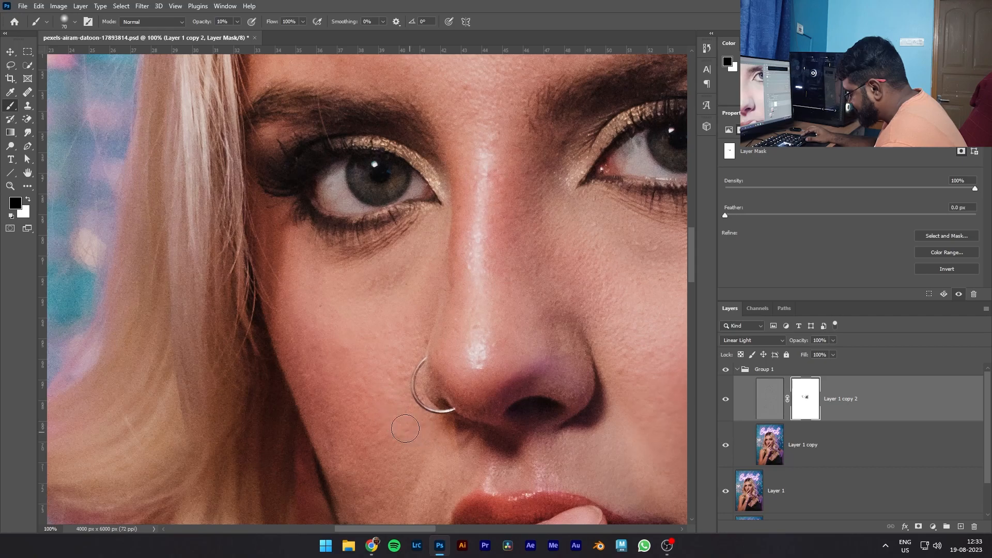
- Examine the skin texture across the nose, forehead, left cheek and chin for areas needing smoothing
scroll(392, 387, down, 3)
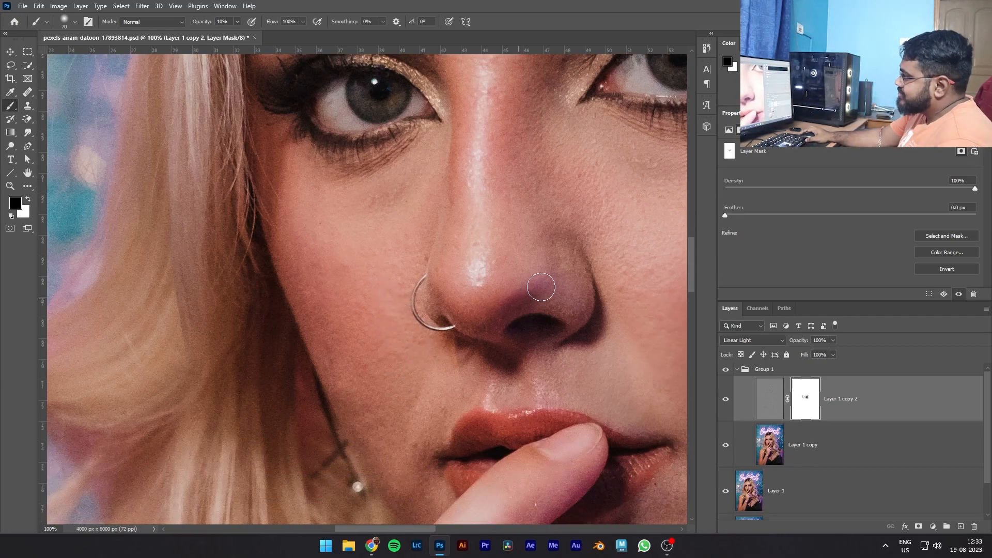
scroll(527, 290, up, 2)
scroll(534, 239, up, 10)
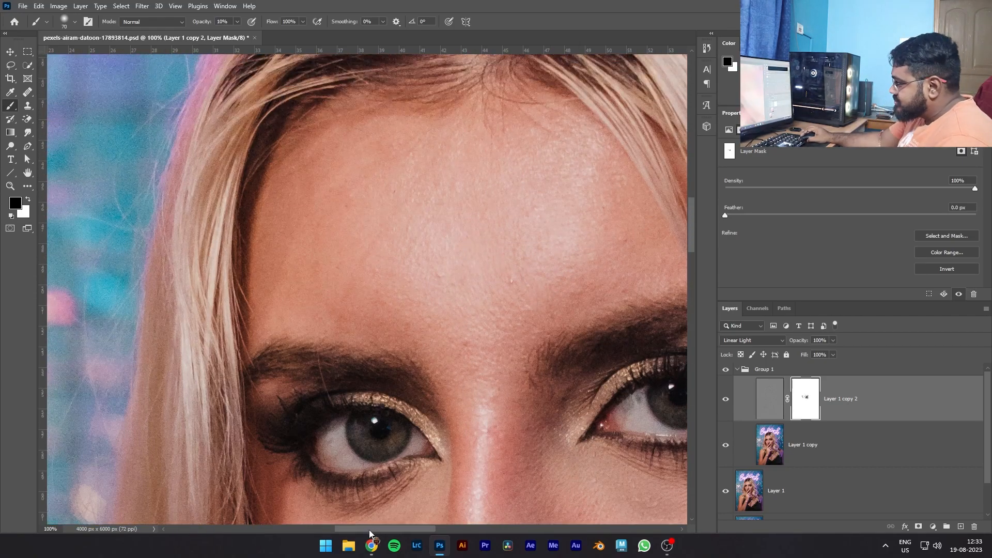
drag(369, 530, 426, 530)
scroll(383, 379, down, 12)
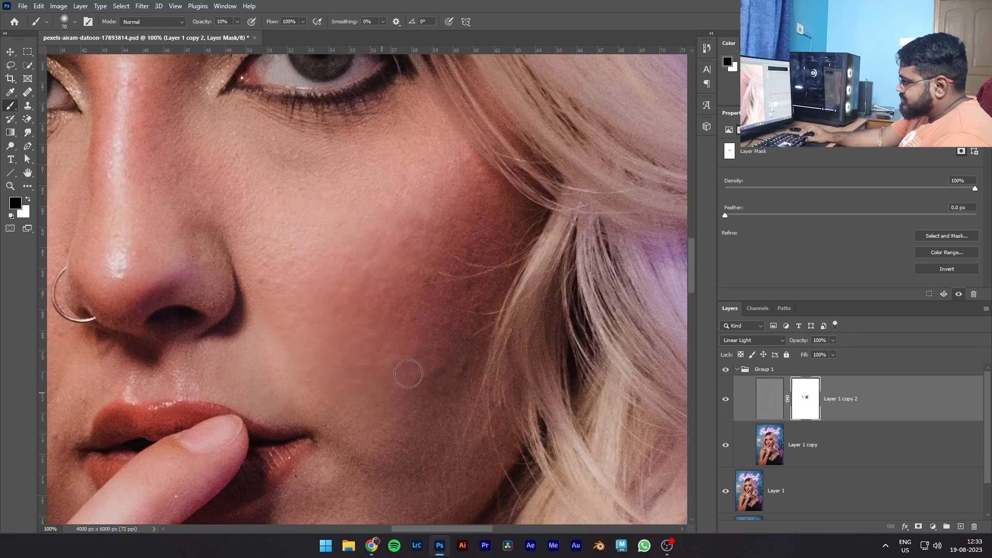
scroll(391, 411, down, 3)
scroll(389, 413, down, 1)
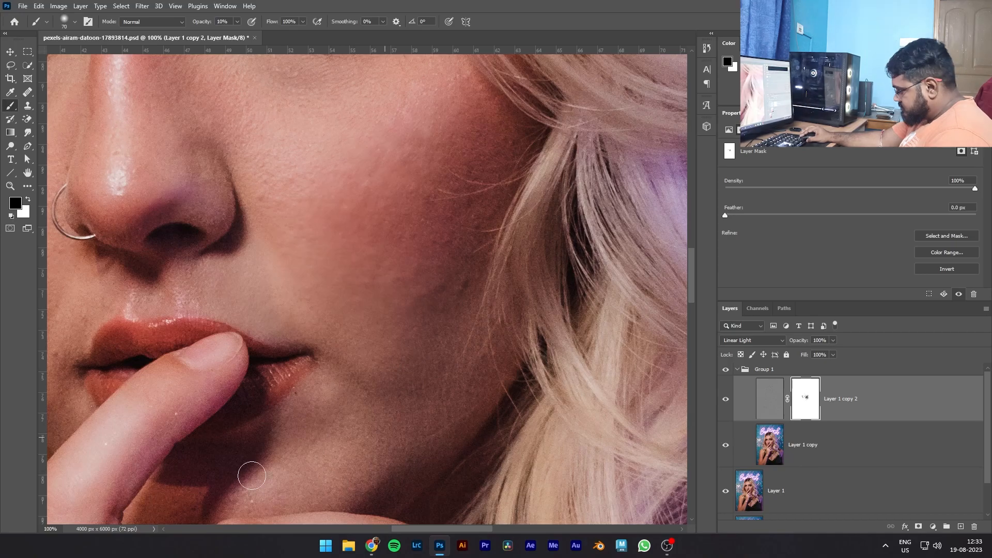
- Select the Layer 1 copy tone layer beneath the texture layer and switch to the Mixer Brush tool
scroll(281, 437, up, 1)
scroll(449, 305, left, 6)
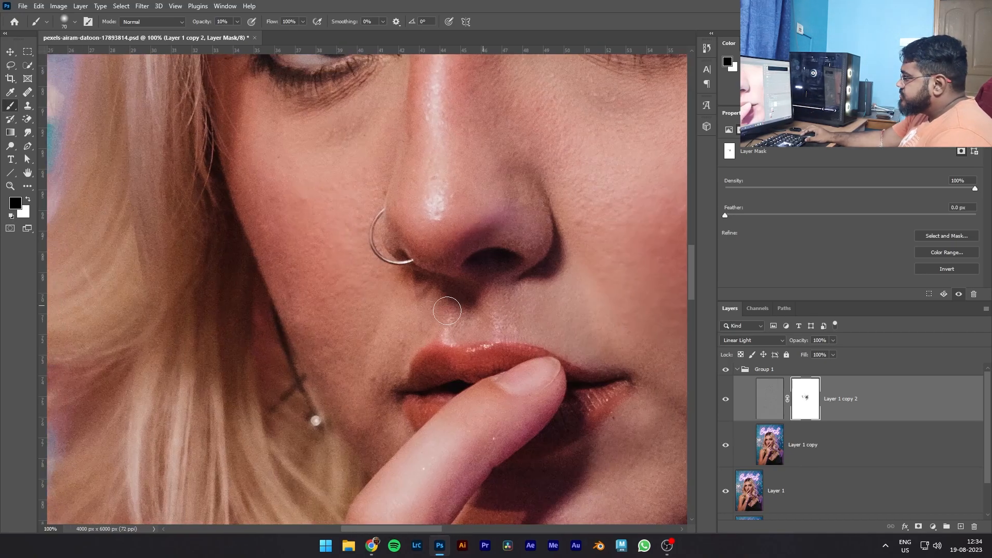
scroll(477, 318, up, 8)
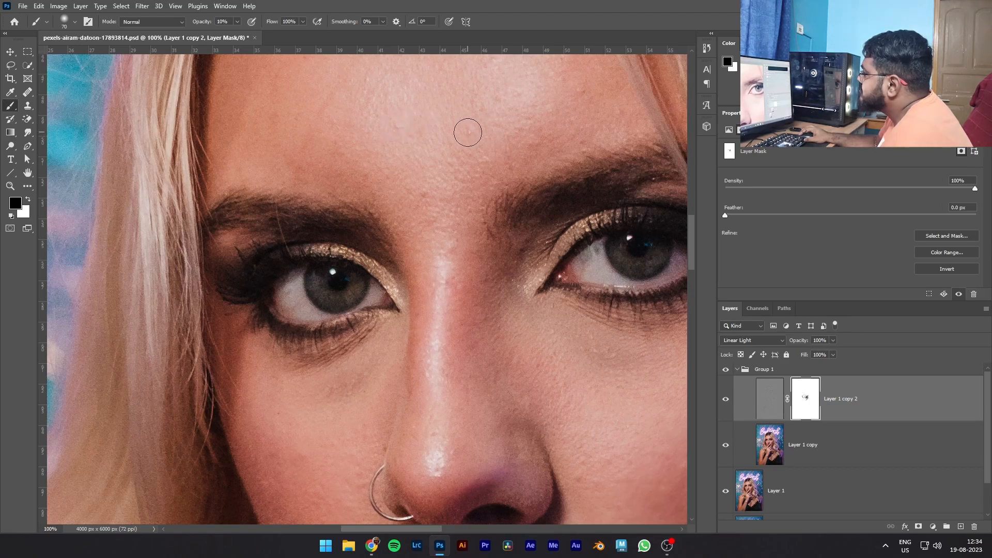
scroll(290, 160, up, 3)
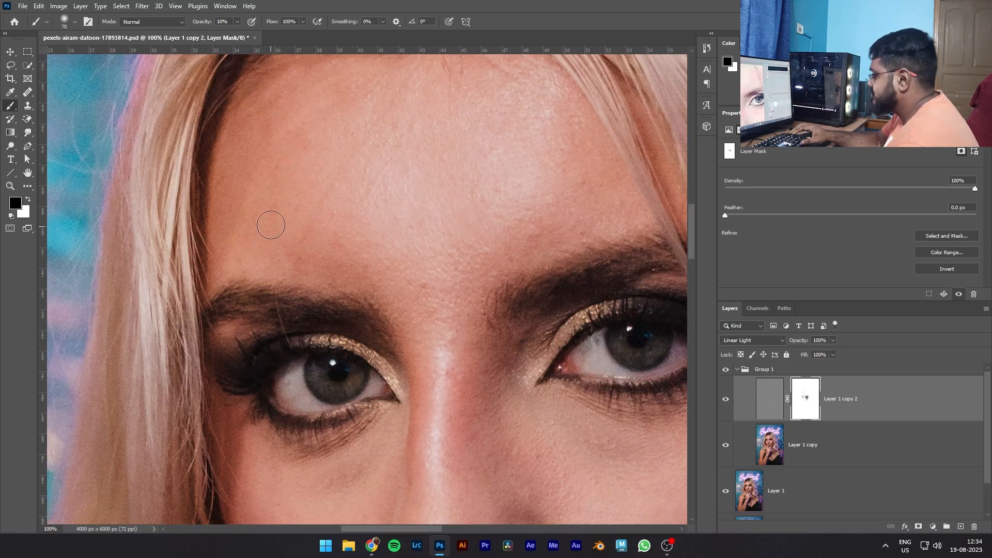
key(ctrl+0)
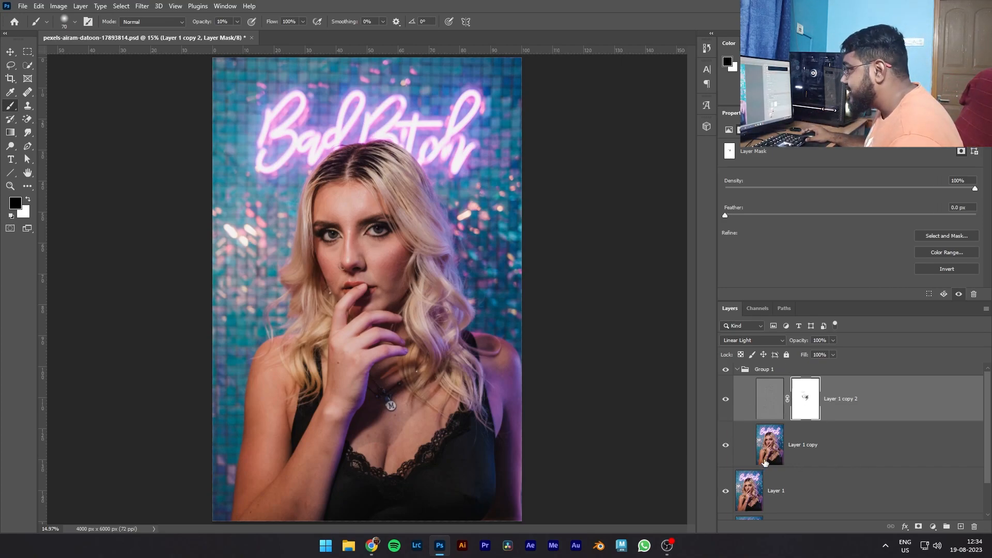
click(806, 445)
right_click(10, 107)
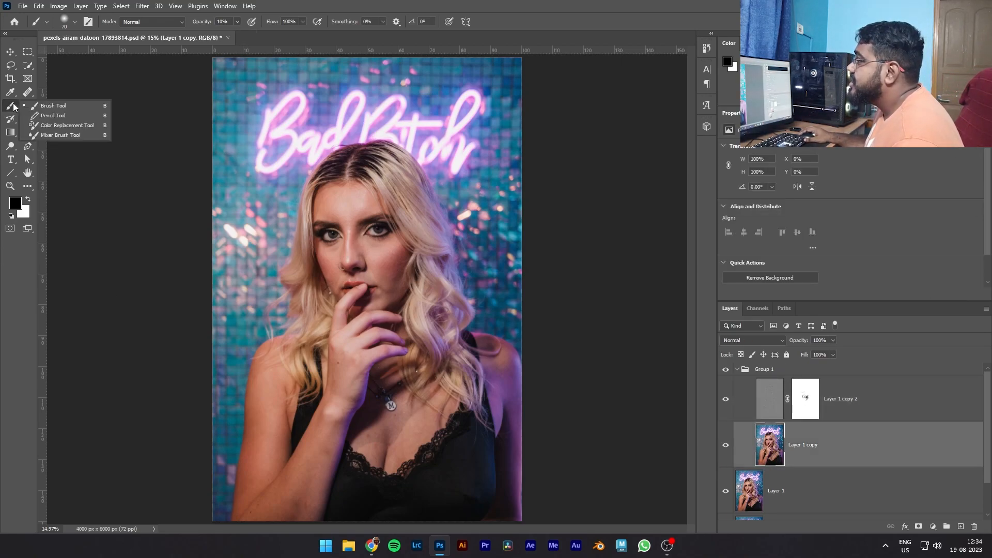
click(37, 133)
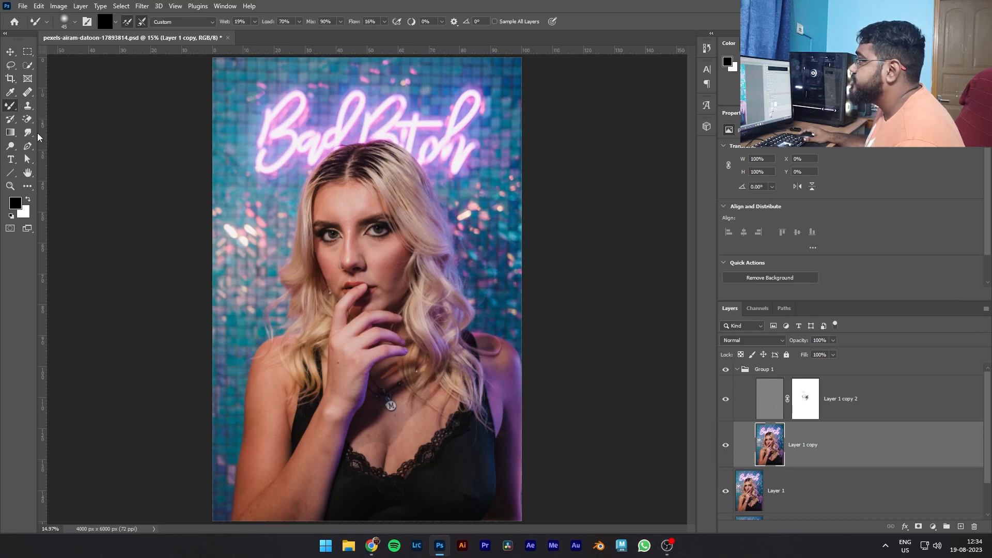
click(105, 23)
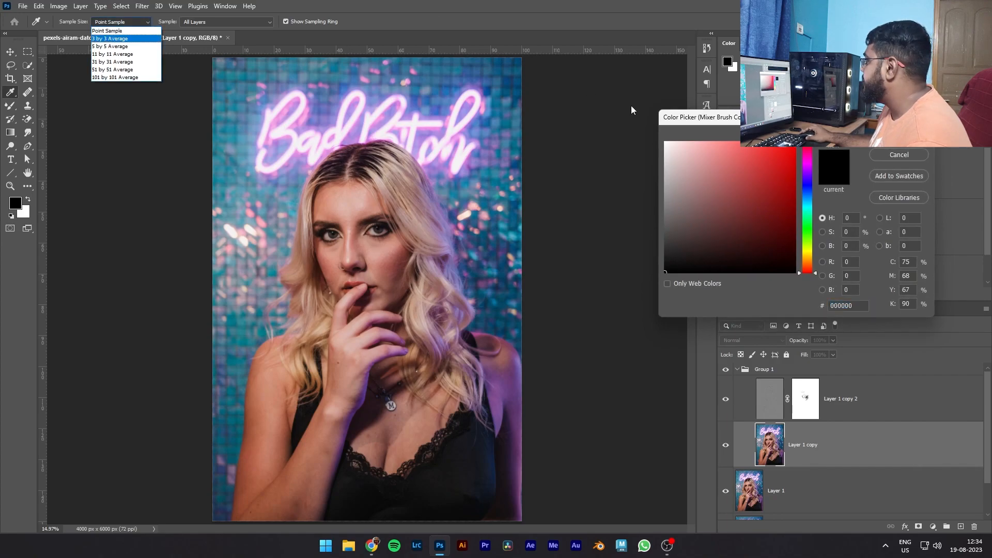
click(900, 136)
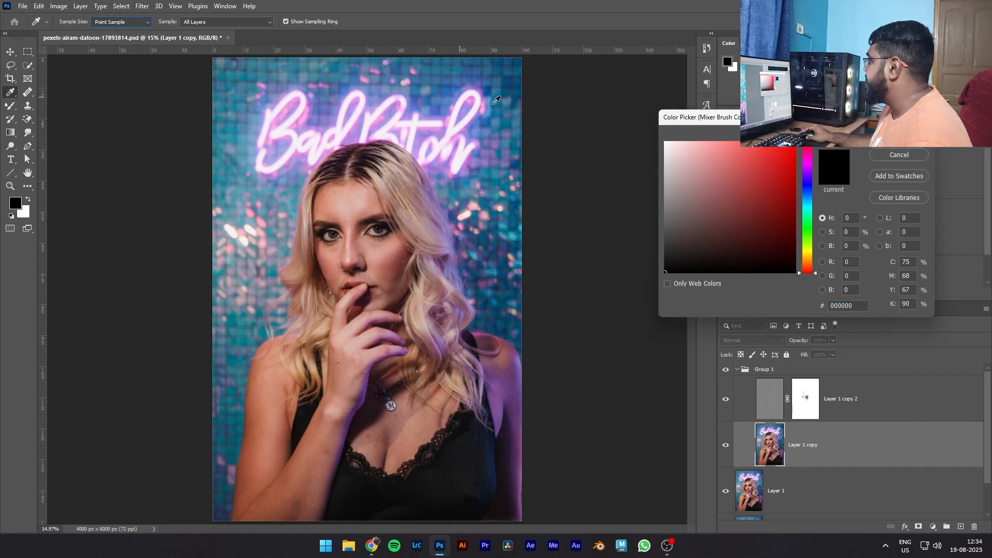
click(894, 155)
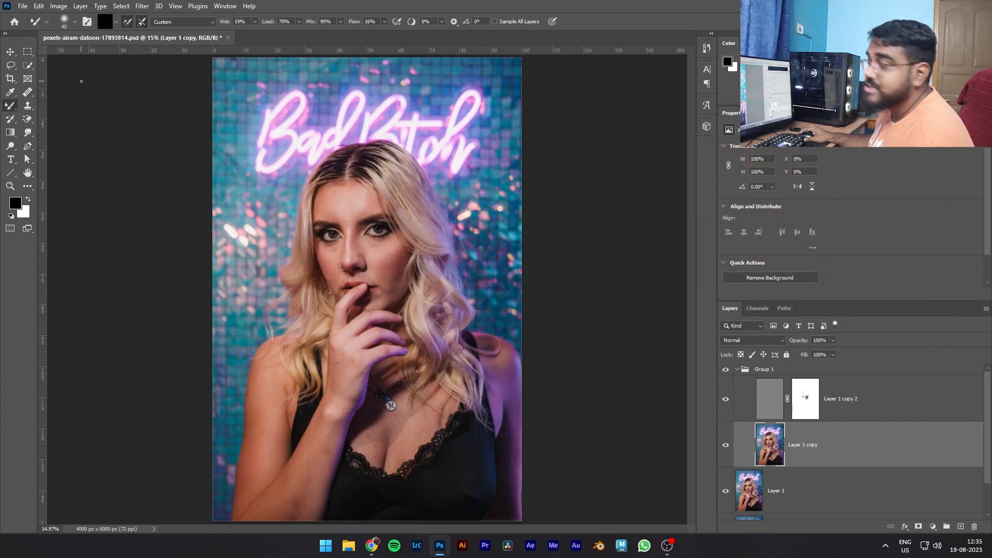
- Turn off loading the Mixer Brush after each stroke and set its Wet value to 11%
click(127, 22)
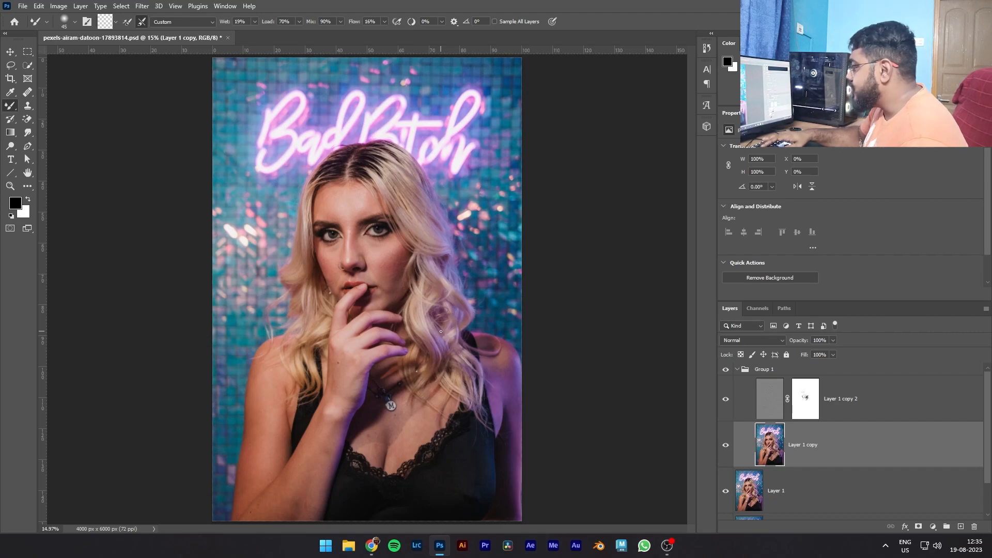
key(ctrl+plus)
key(ctrl+plus)
key(ctrl+plus)
key(ctrl+plus)
key(ctrl+plus)
key(ctrl+plus)
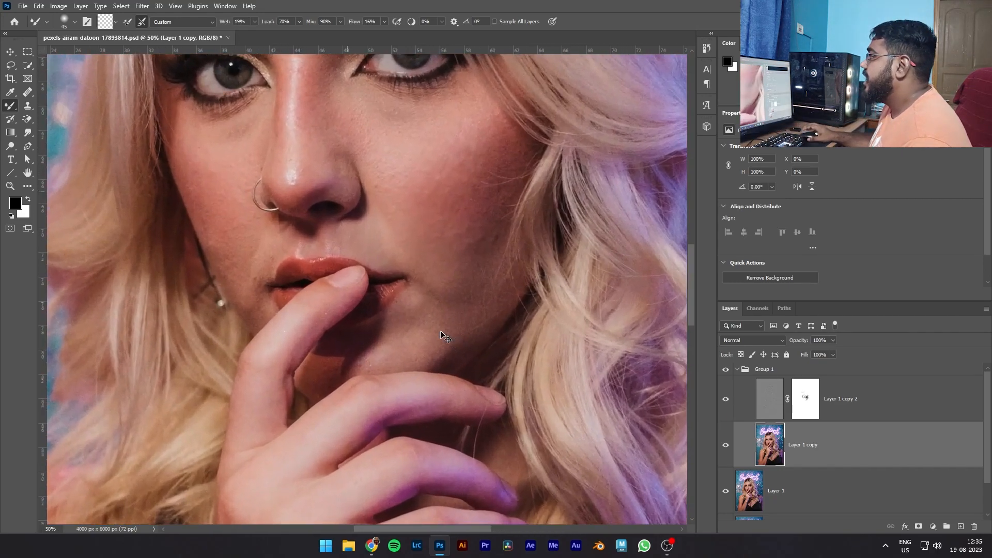
scroll(411, 363, up, 5)
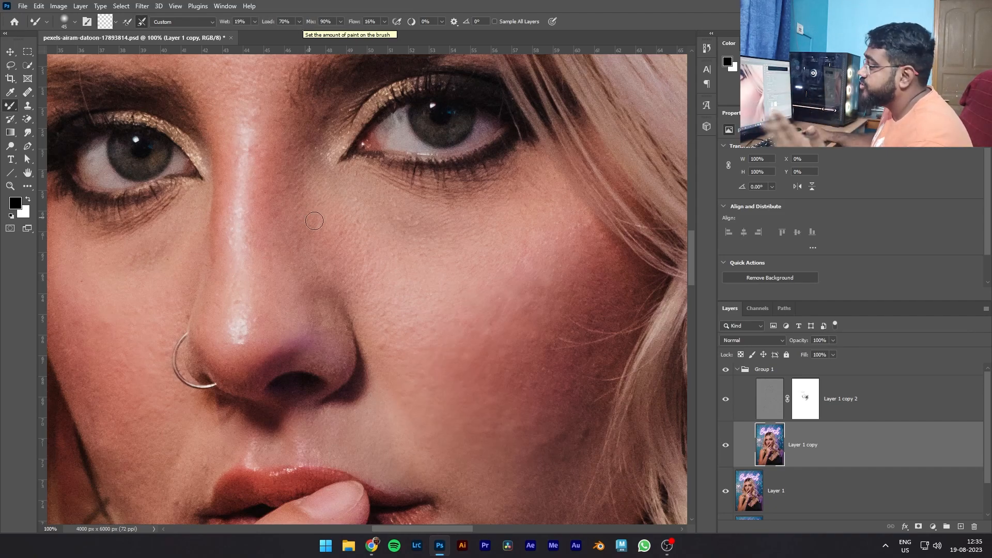
scroll(317, 222, up, 1)
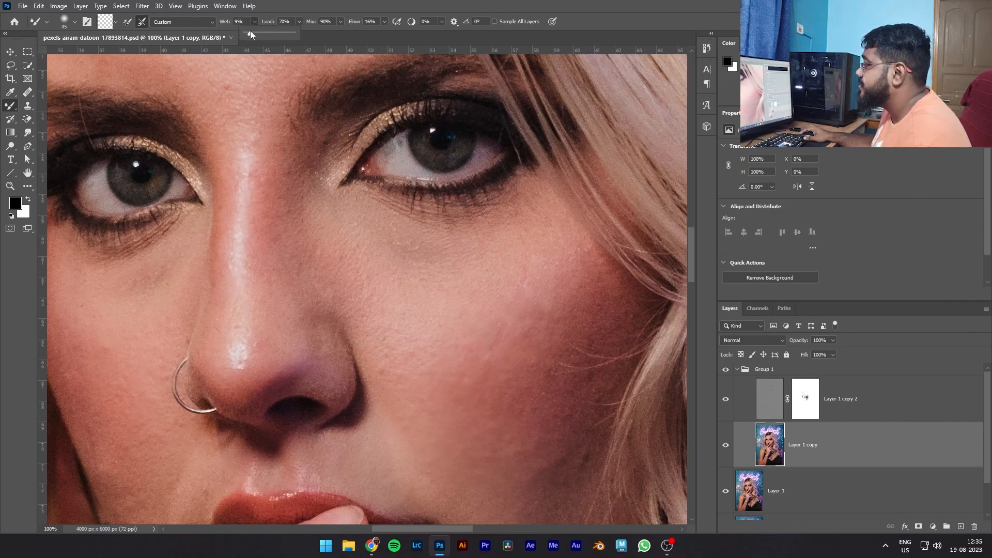
scroll(507, 332, up, 5)
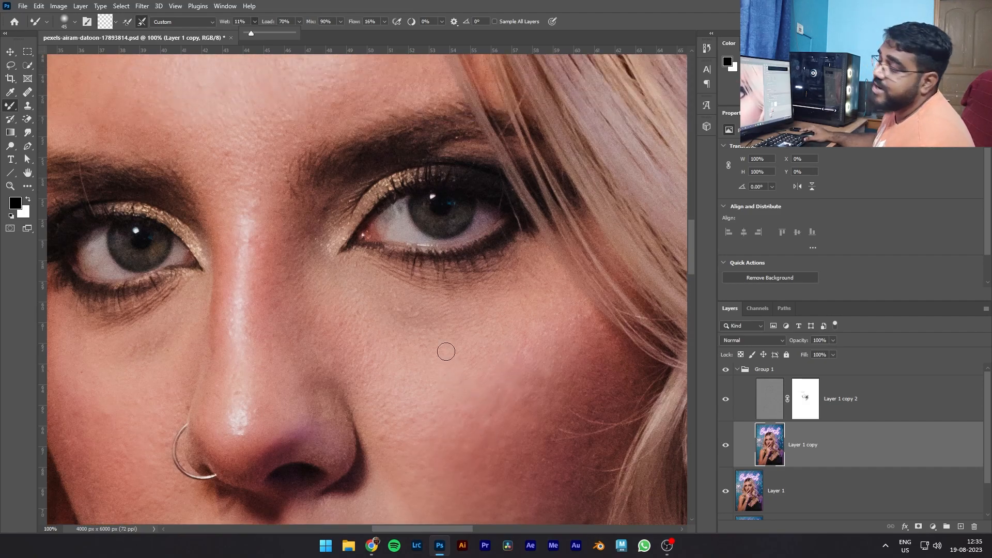
- Blend the forehead tones above her left eyebrow on Layer 1 copy with an 80 px Mixer Brush
scroll(443, 350, up, 2)
scroll(437, 337, up, 3)
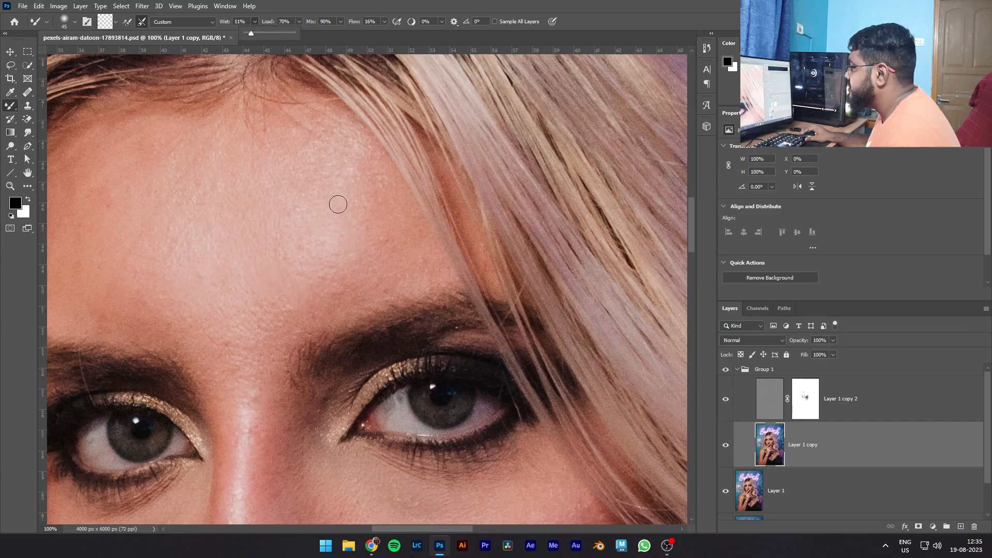
click(319, 277)
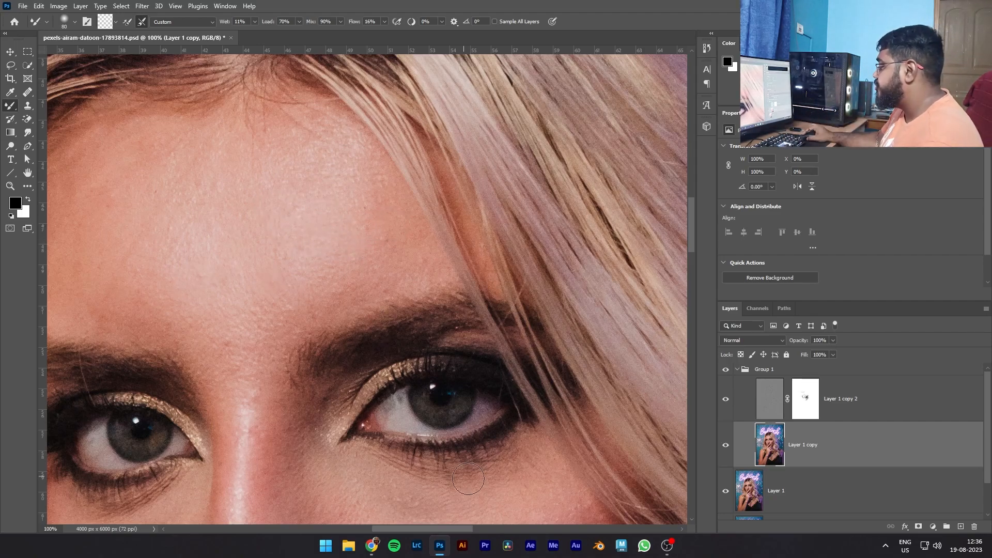
- Blend uneven skin tones on the other side of the forehead, between the brows, along the nose and on both cheeks
drag(425, 528, 392, 528)
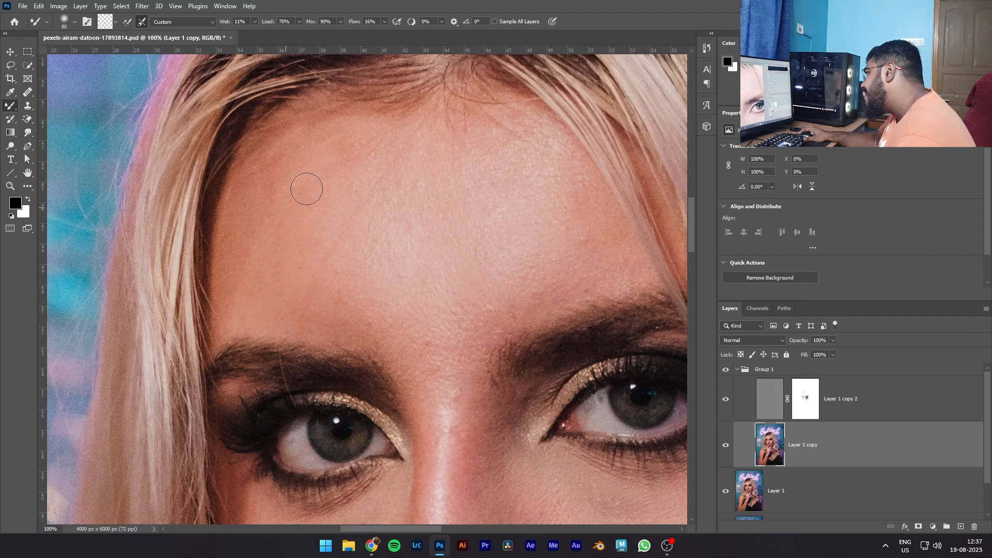
scroll(447, 368, down, 2)
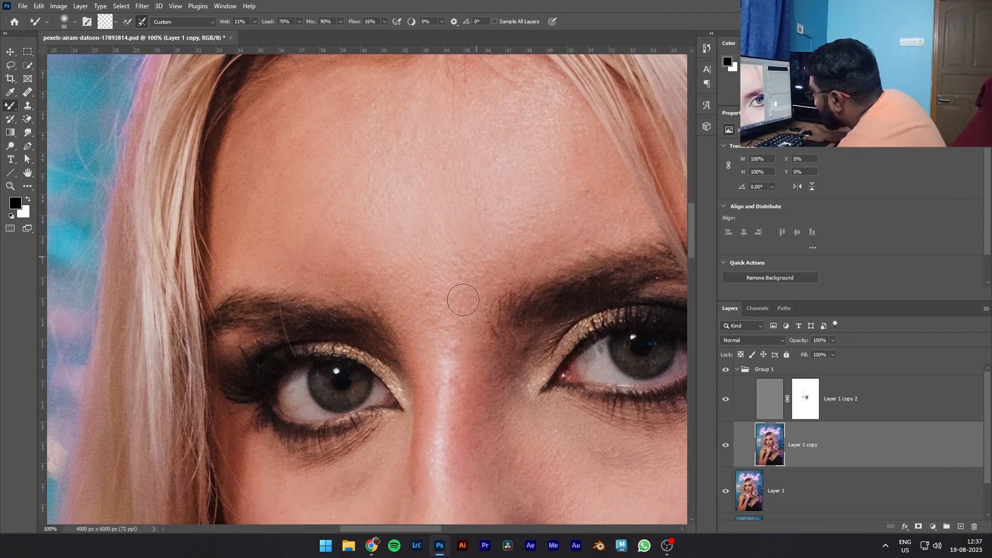
scroll(478, 315, down, 3)
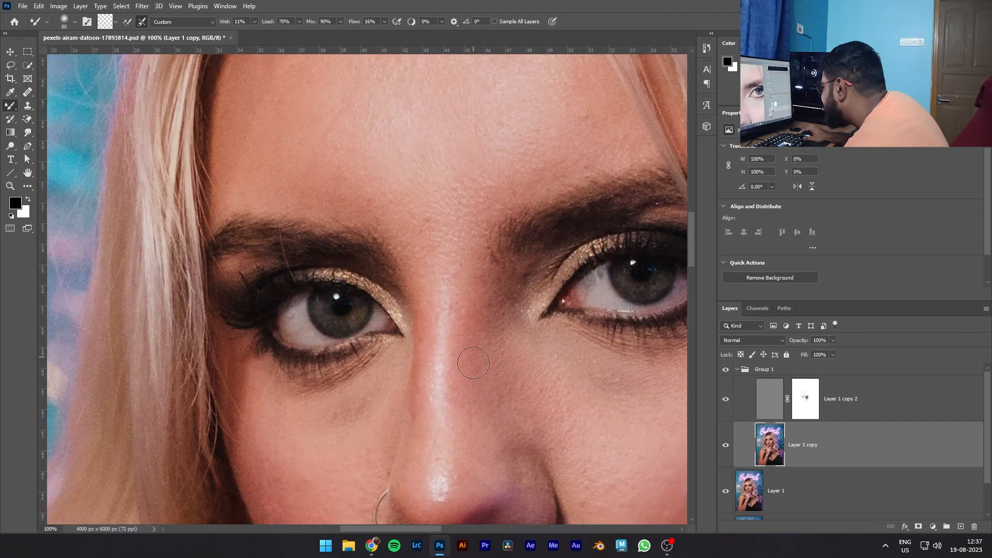
scroll(465, 339, down, 3)
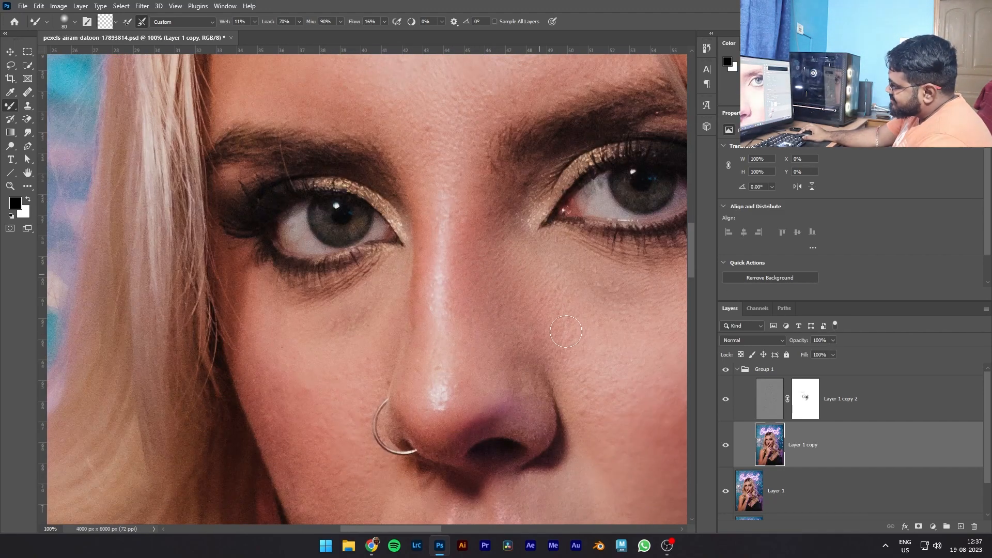
scroll(558, 329, down, 3)
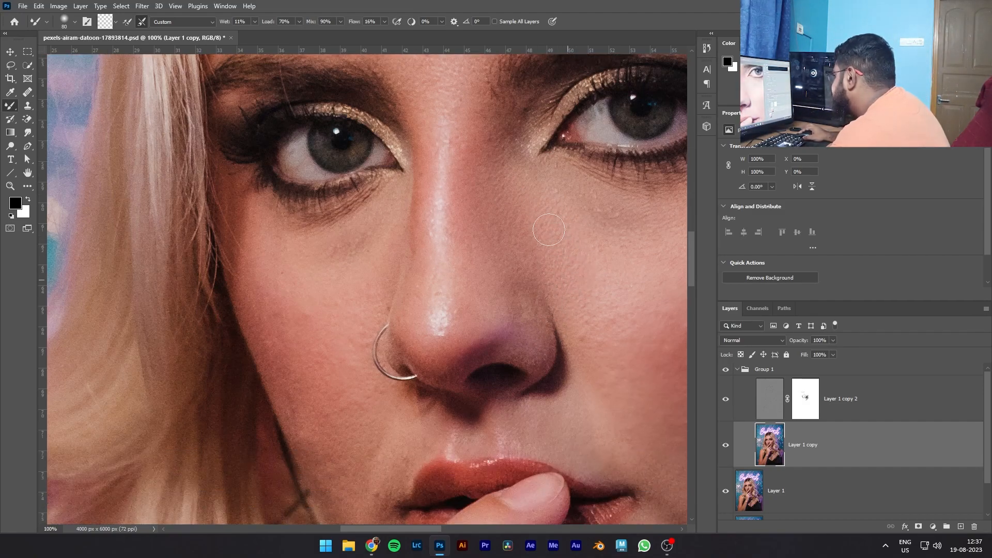
scroll(574, 290, down, 2)
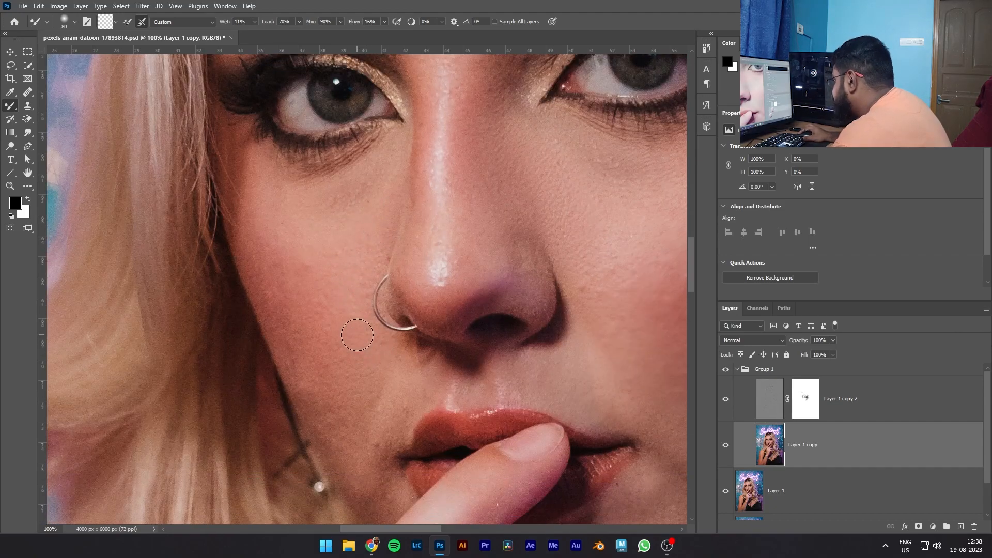
- Smooth the skin beside the nose ring and mouth, alternating the 10% Brush on Layer 1 copy 2's mask with the Mixer Brush on Layer 1 copy
click(806, 411)
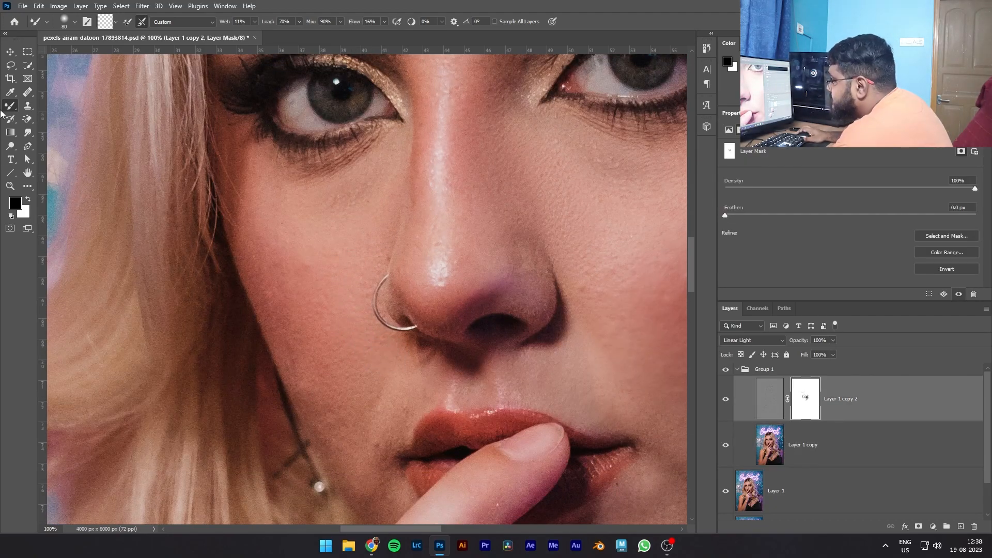
key(shift+b)
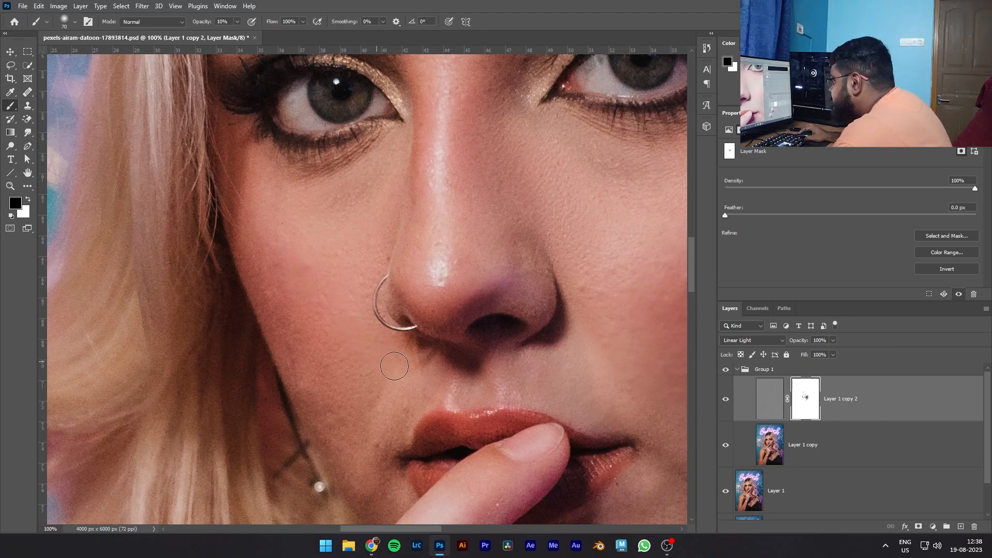
right_click(10, 107)
click(48, 135)
click(771, 444)
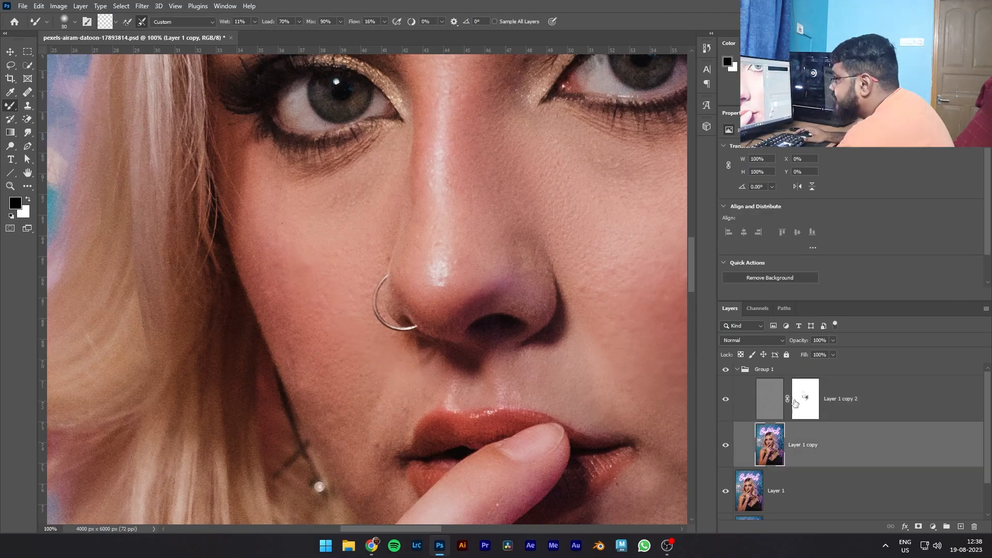
click(820, 396)
key(shift+b)
scroll(377, 443, up, 1)
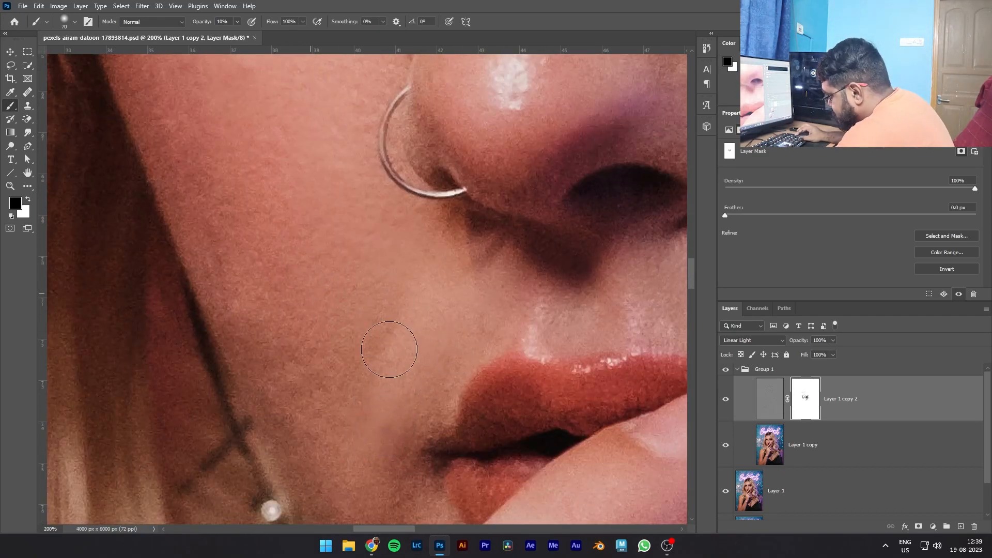
- Collapse Group 1, hide Layer 1 and show the Background layer beneath the retouching group
key(ctrl+0)
click(805, 448)
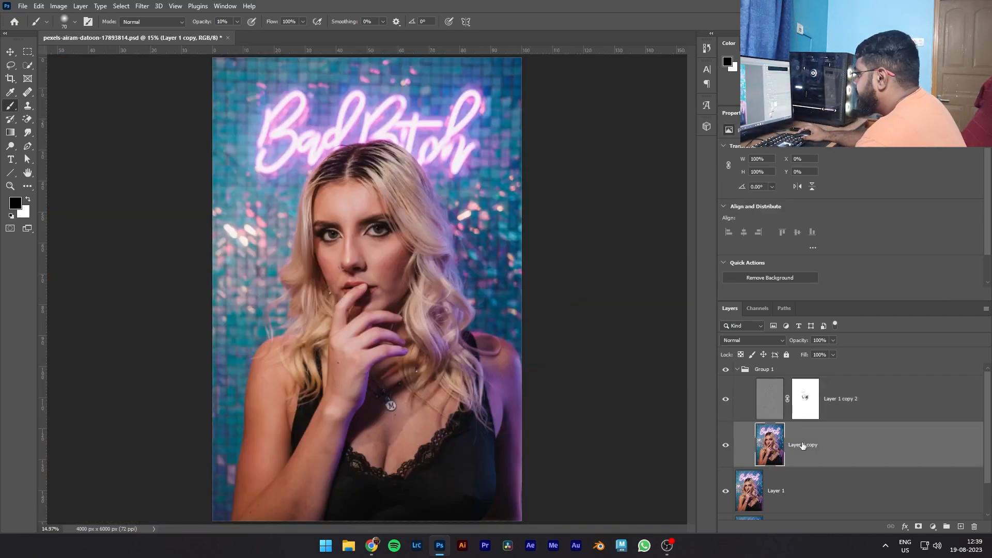
click(737, 370)
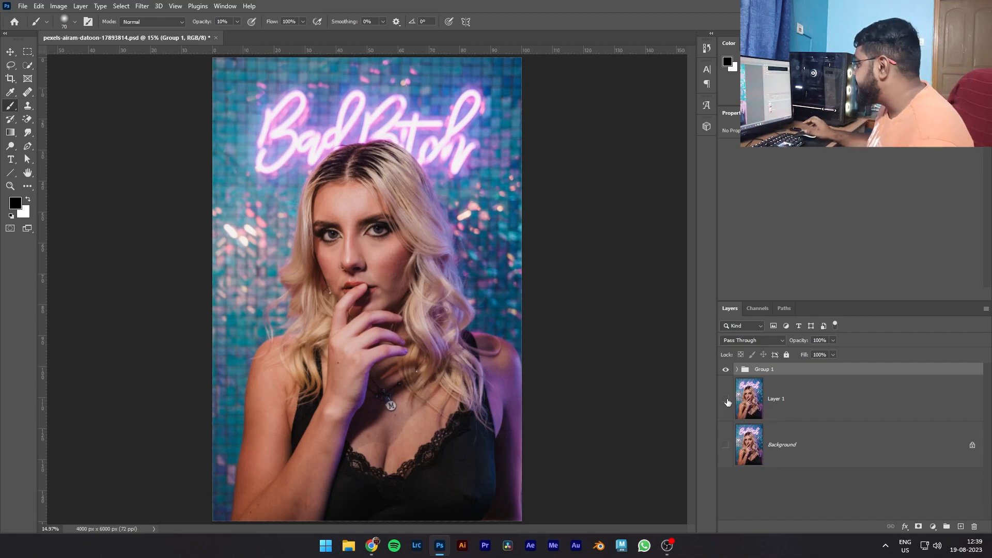
click(726, 446)
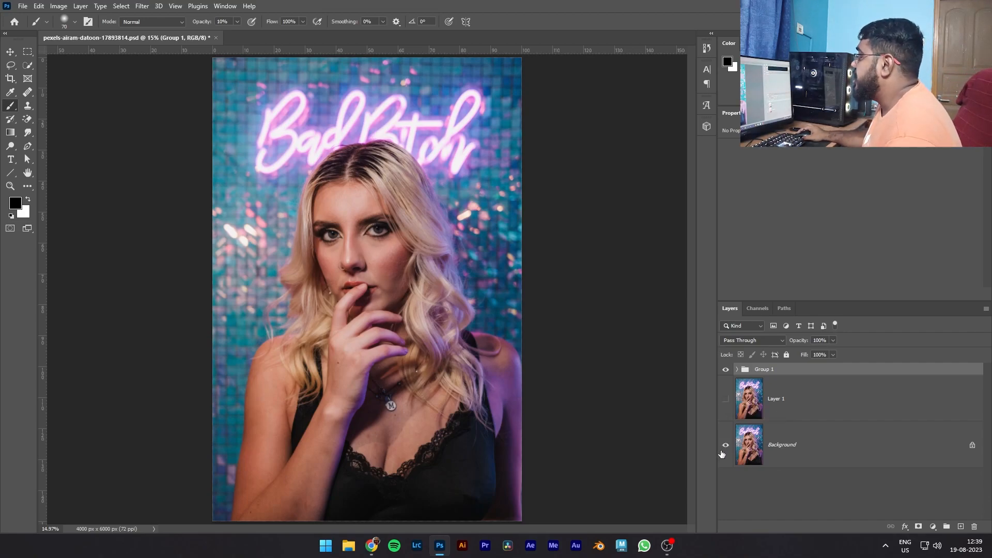
- Compare the portrait before and after retouching by toggling Group 1's visibility, leaving the group visible
click(726, 370)
click(727, 370)
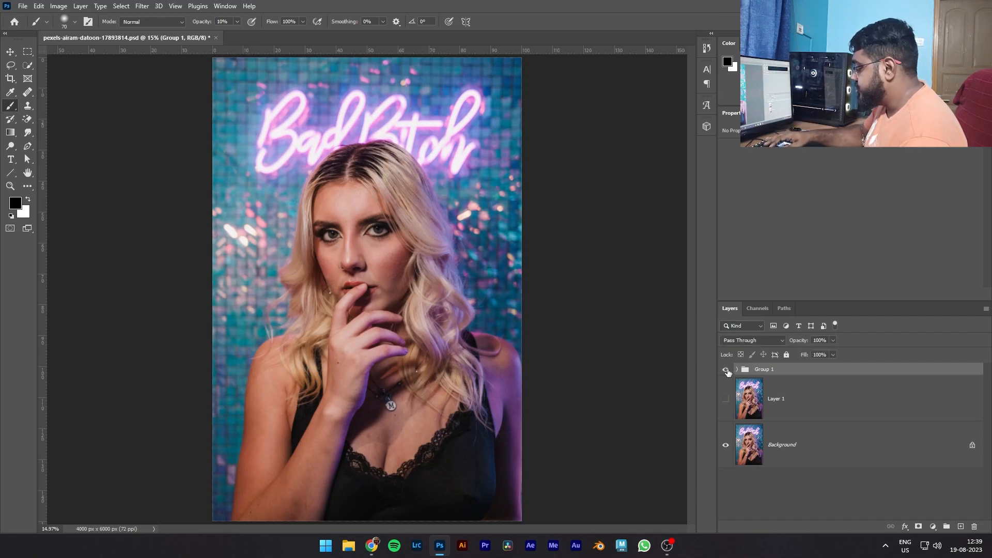
key(ctrl+plus)
key(ctrl+plus)
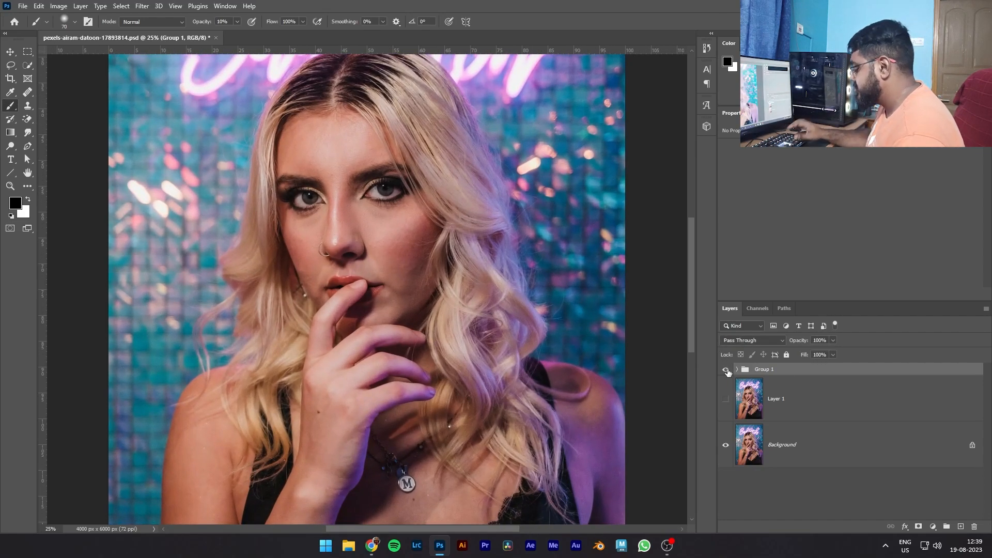
key(ctrl+plus)
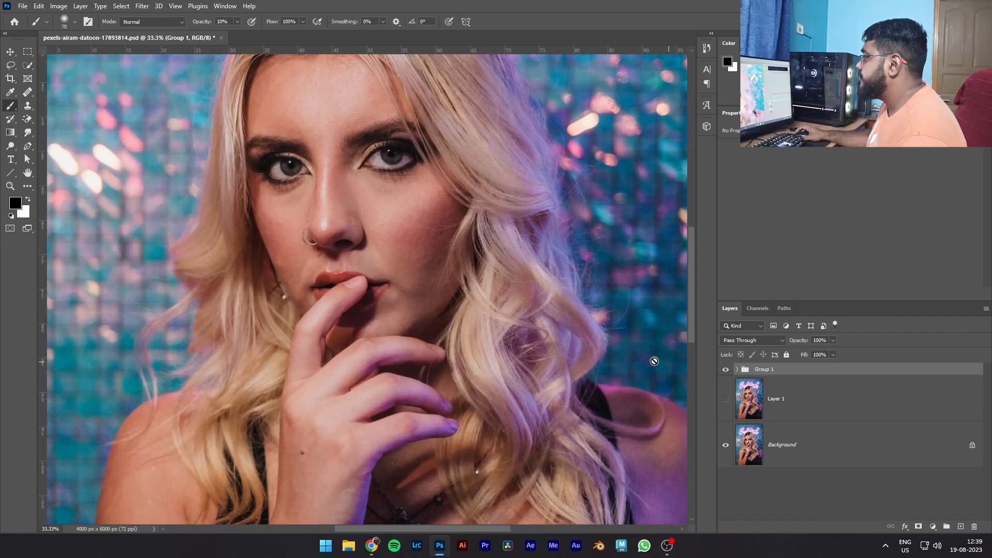
scroll(662, 363, up, 4)
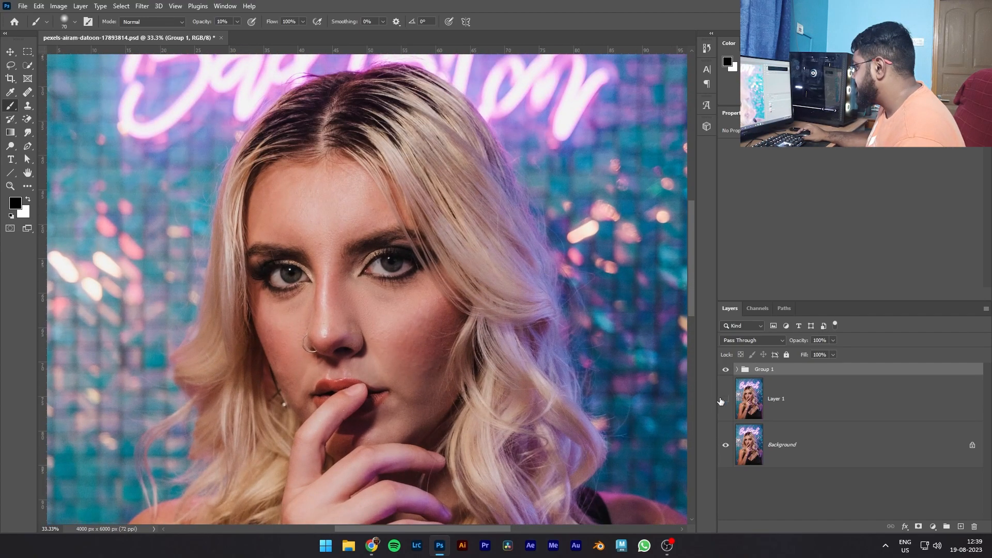
click(727, 370)
click(727, 370)
click(728, 371)
click(726, 370)
click(727, 370)
click(728, 371)
click(727, 370)
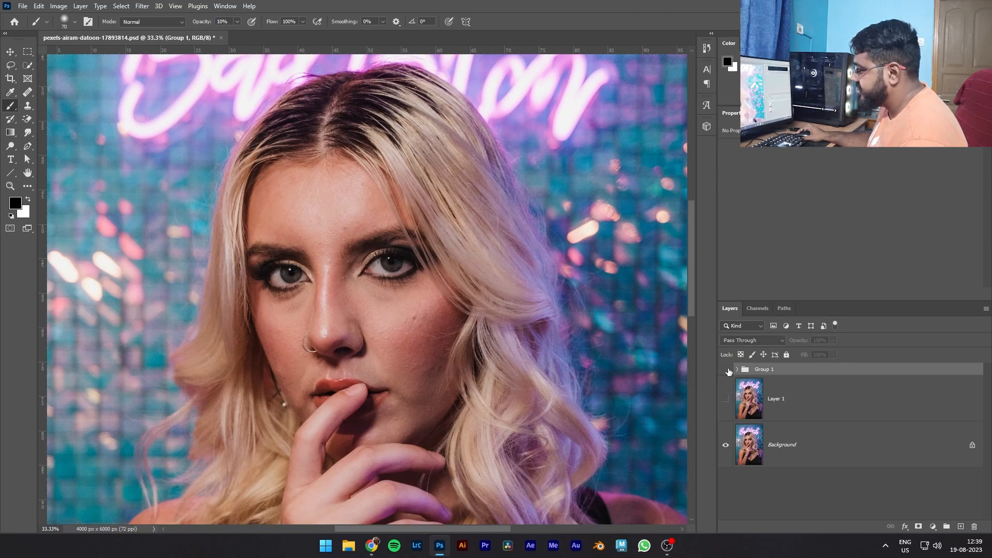
click(727, 370)
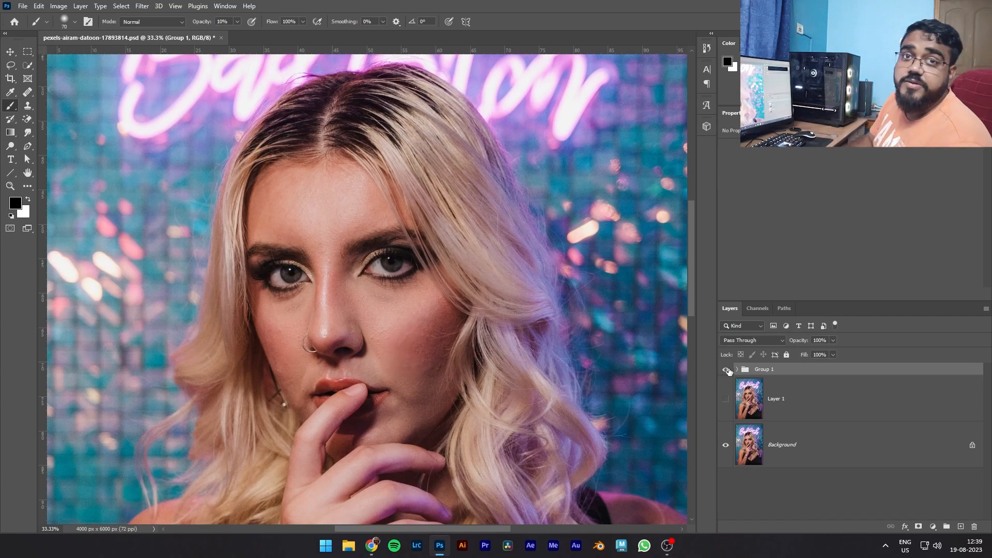